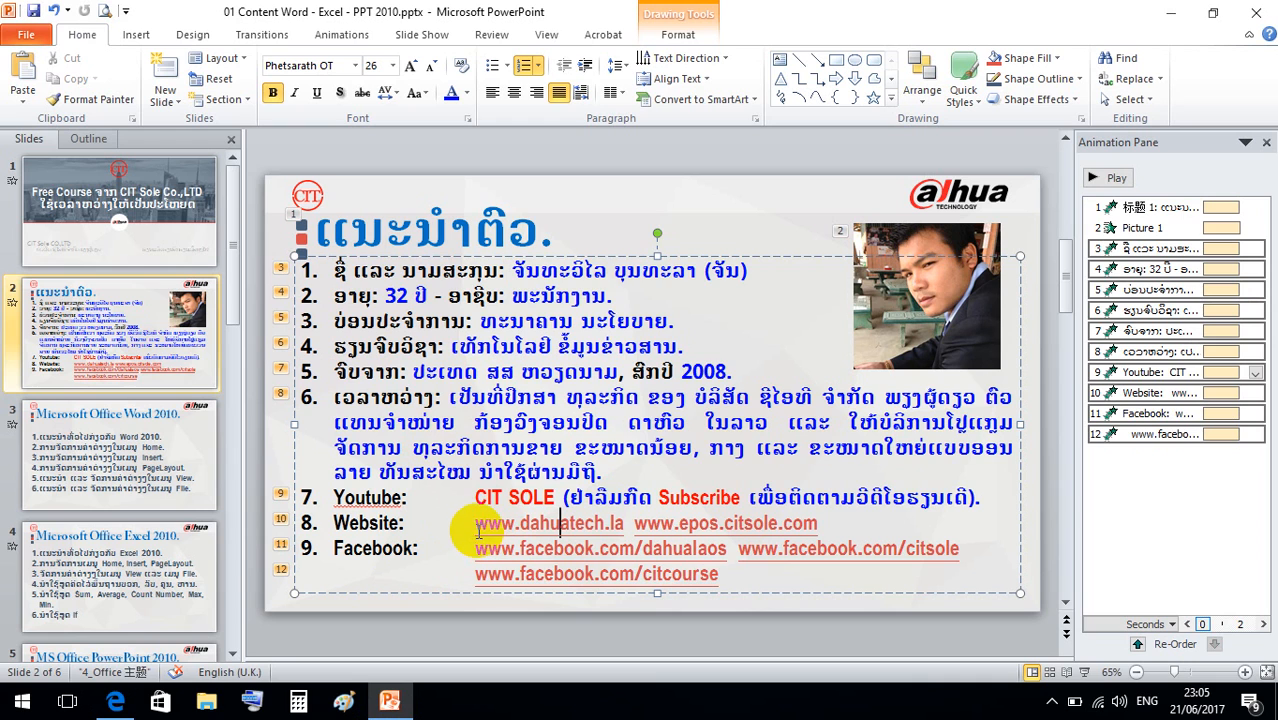
Step: Look over the website and Facebook links on the introduction slide, and view the CIT Sole YouTube channel in the browser
left_click_drag(477, 528, 713, 571)
left_click(718, 574)
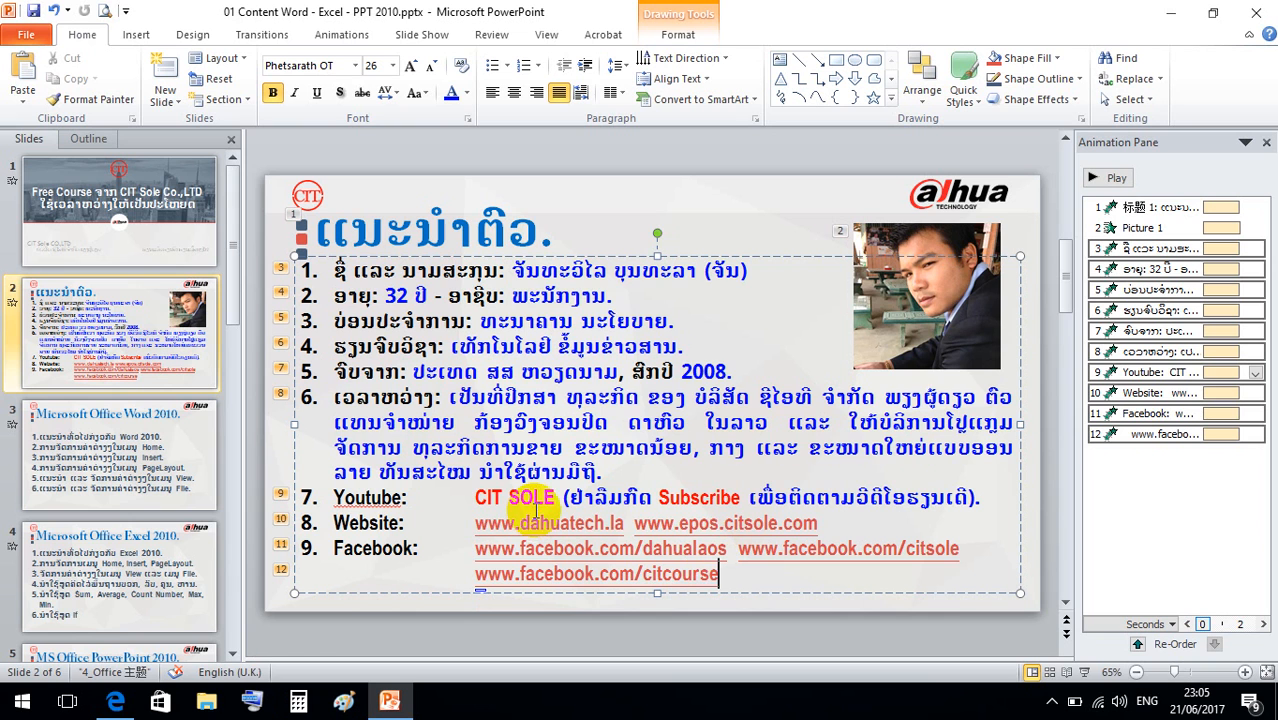
left_click(114, 703)
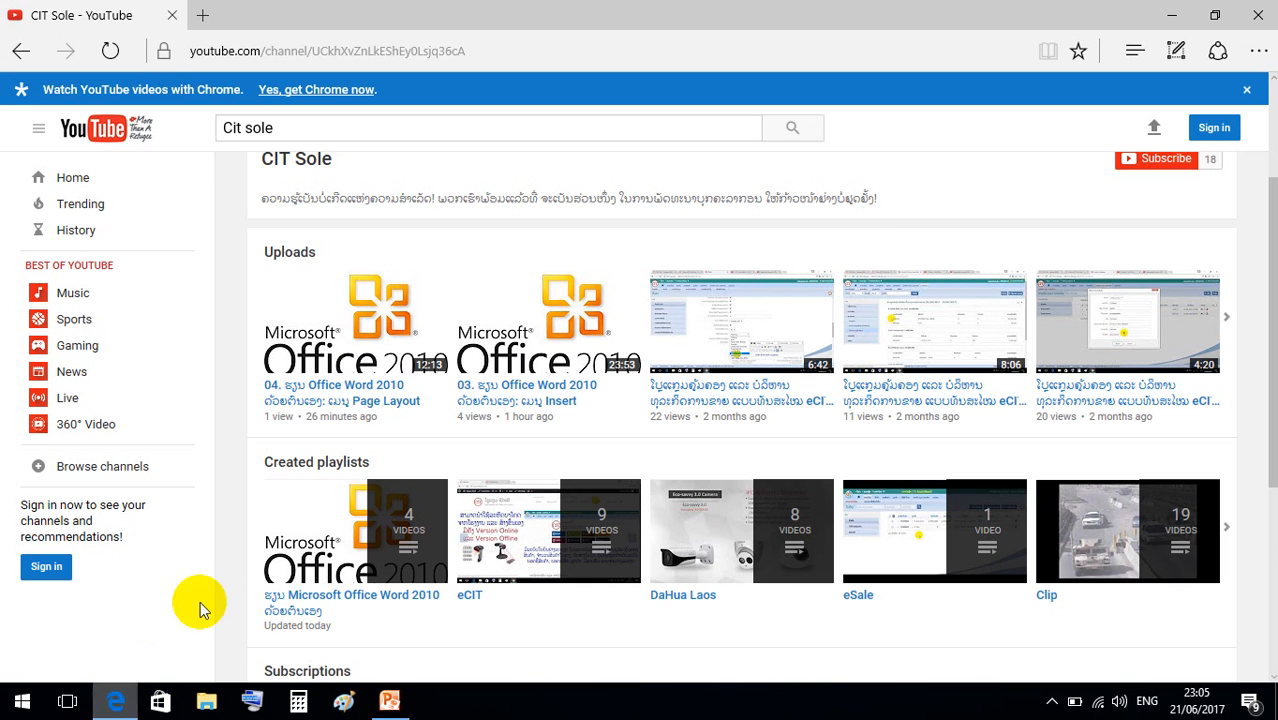
scroll(307, 370, "up", 2)
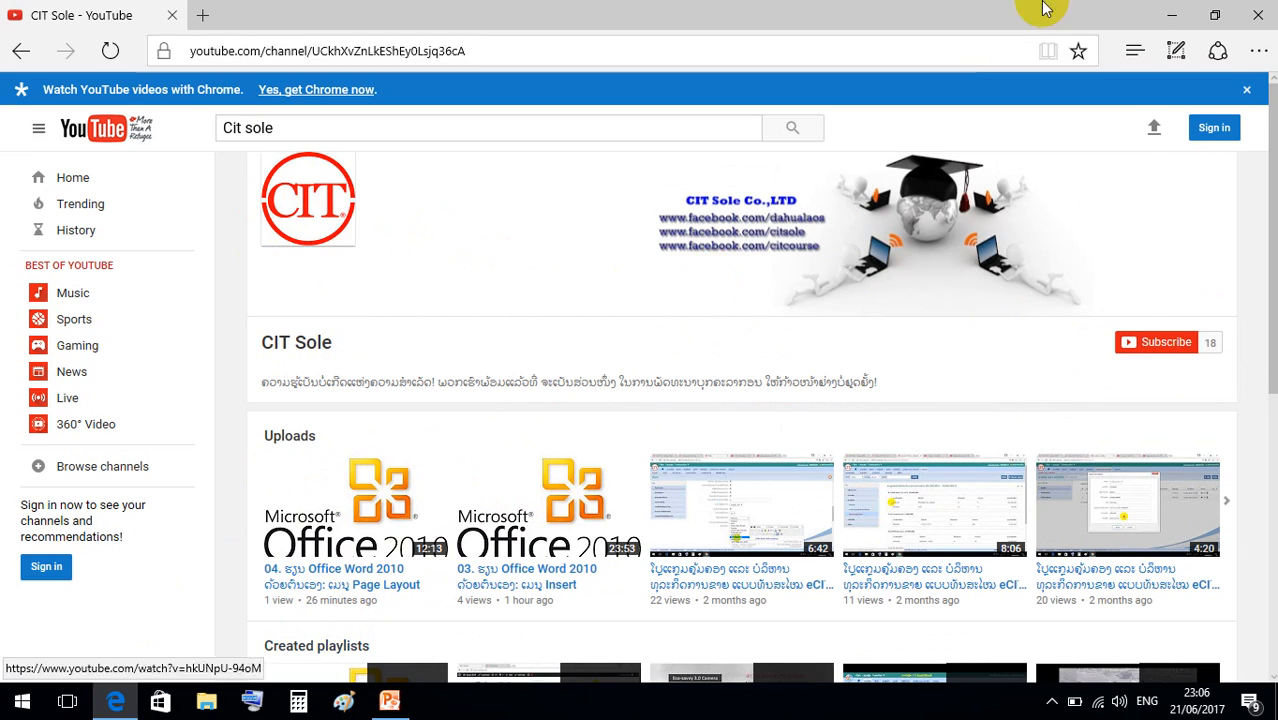
left_click(1152, 22)
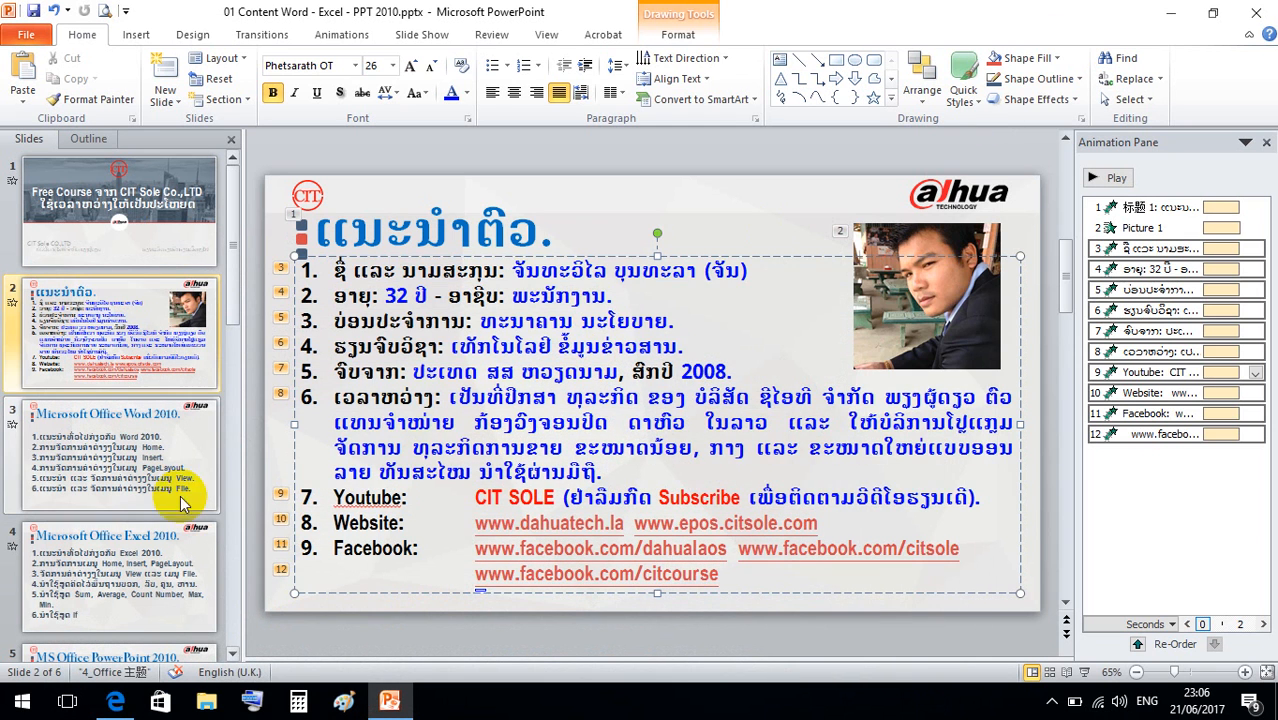
Step: Go to the Microsoft Office Word 2010 slide and look at its fifth topic, about the View menu
left_click(138, 445)
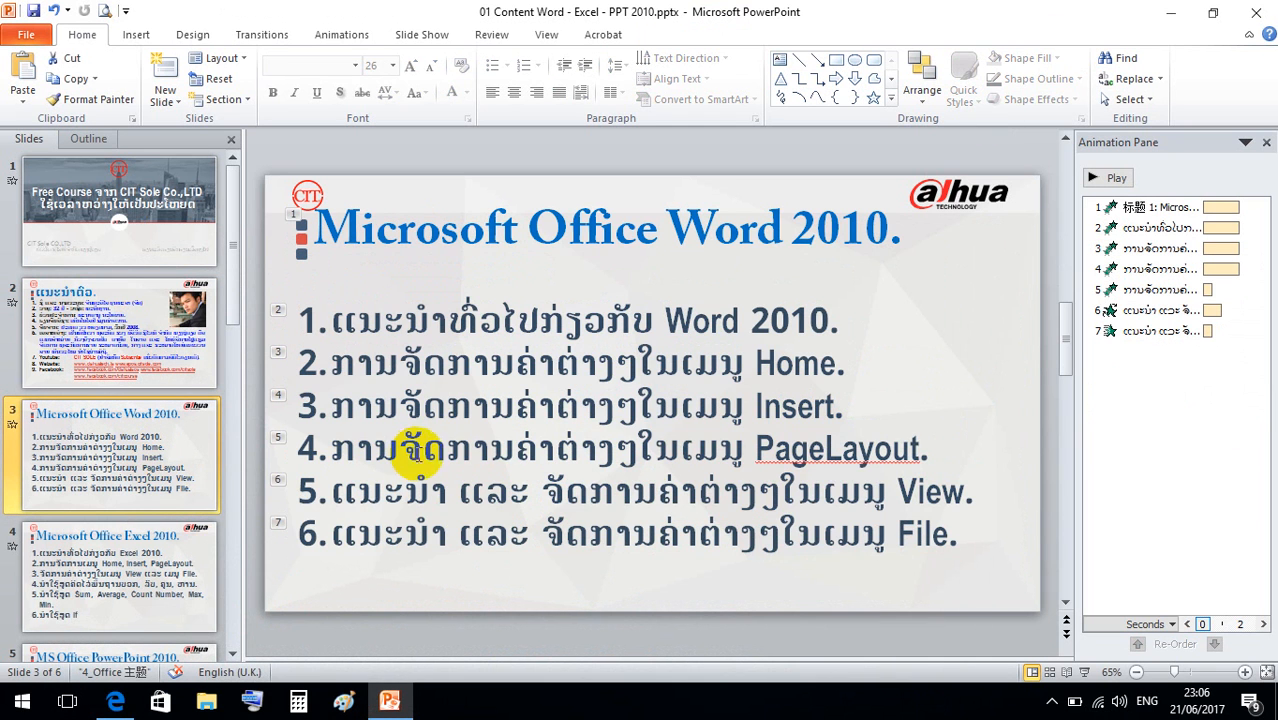
left_click(942, 500)
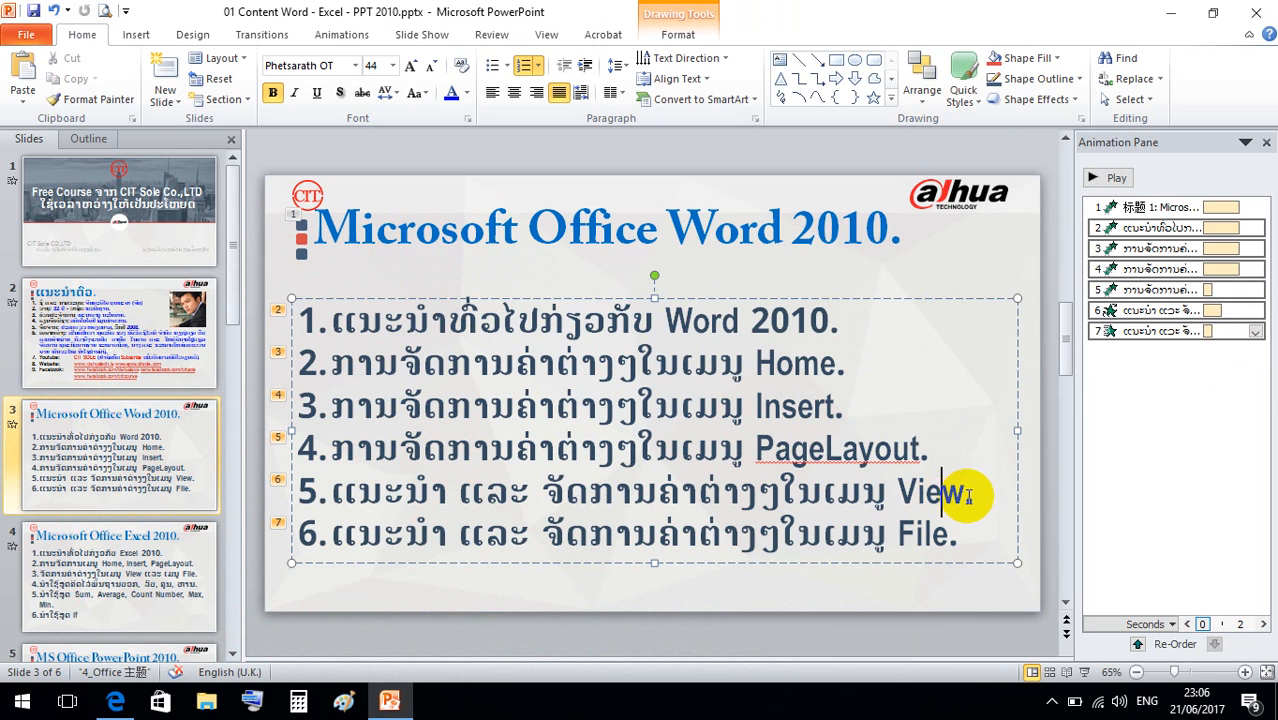
left_click_drag(970, 494, 562, 488)
Step: Switch to Microsoft Word 2010 and open 04 Page Layout.docx from the 01 Page Layout folder in Documents
left_click(1170, 14)
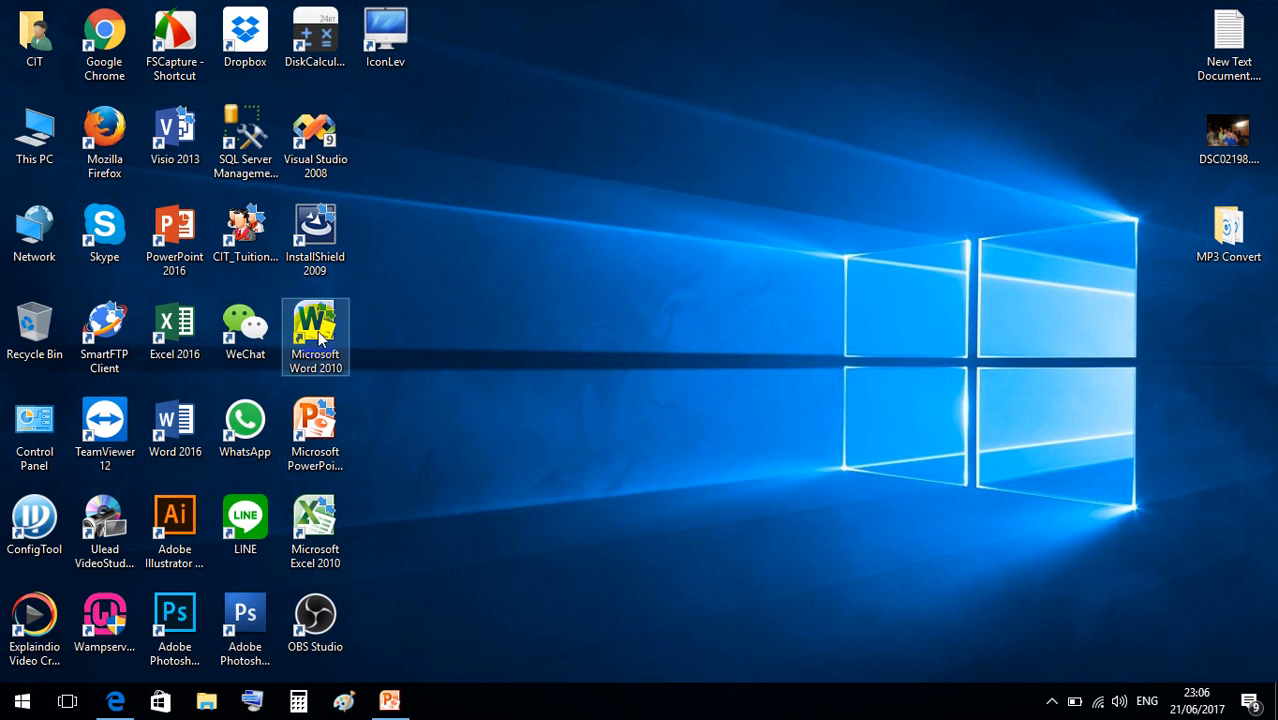
double_click(345, 340)
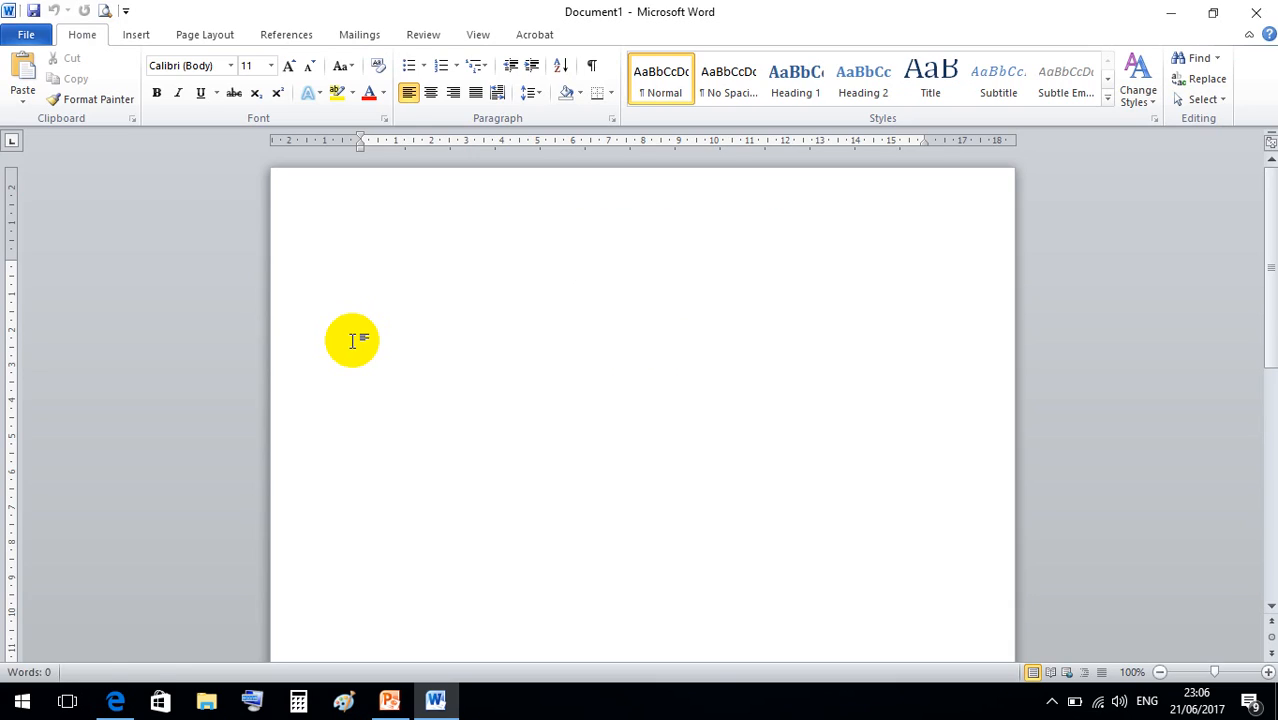
left_click(477, 35)
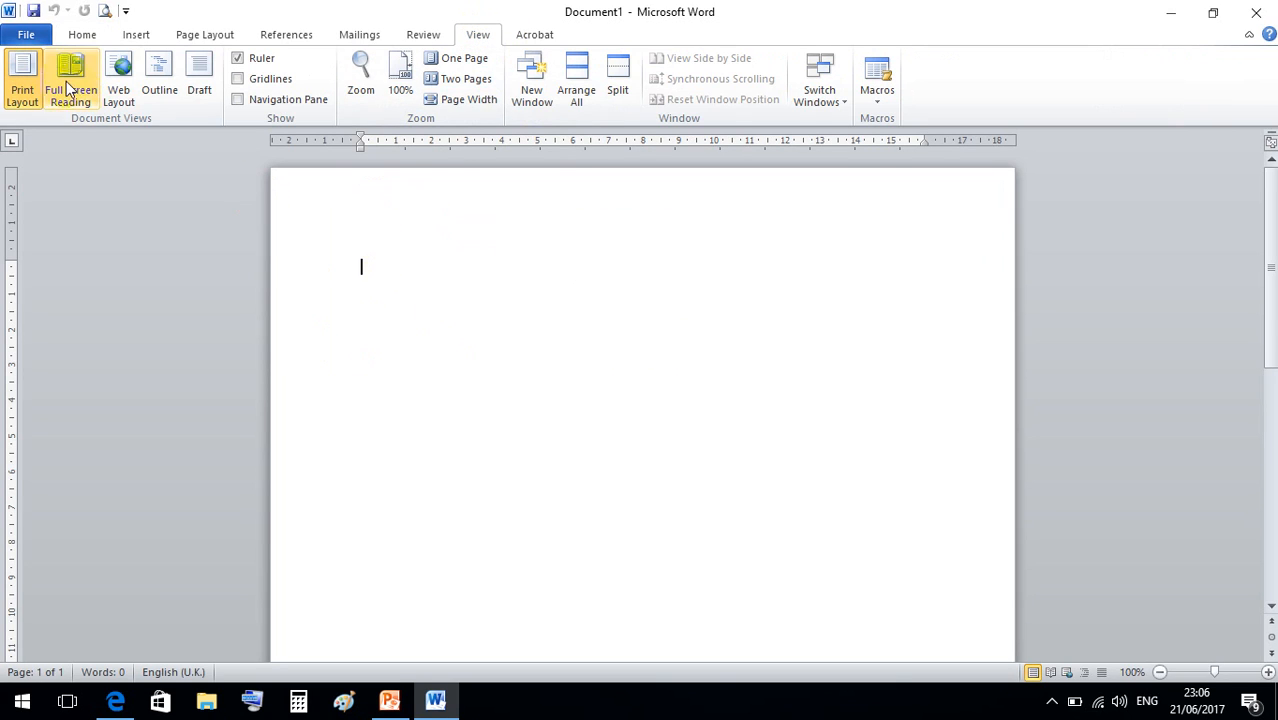
left_click(27, 36)
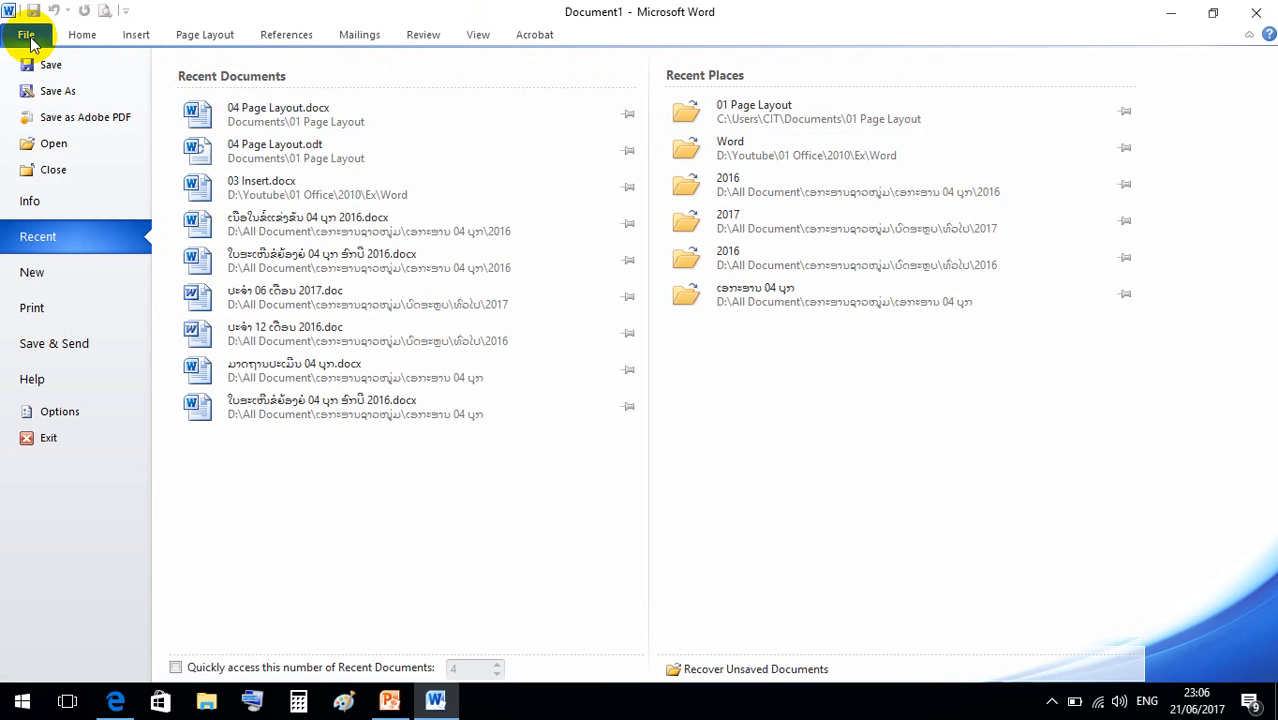
left_click(37, 145)
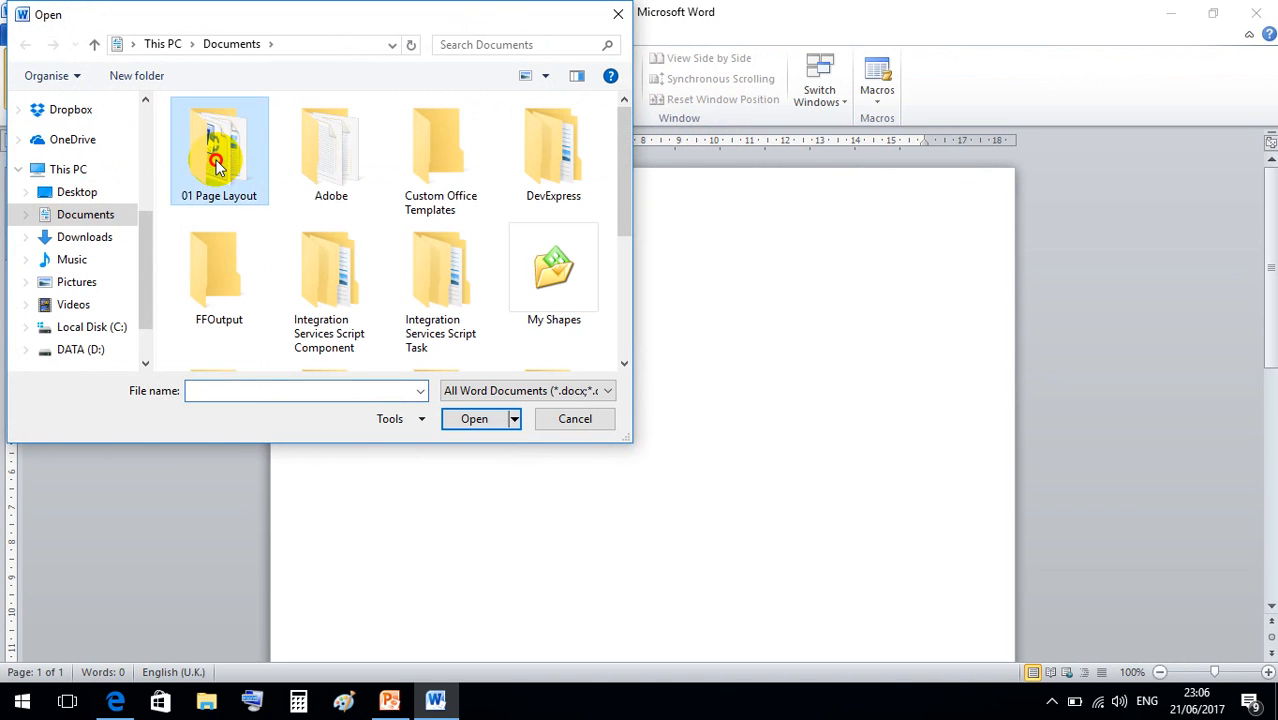
double_click(214, 165)
double_click(211, 130)
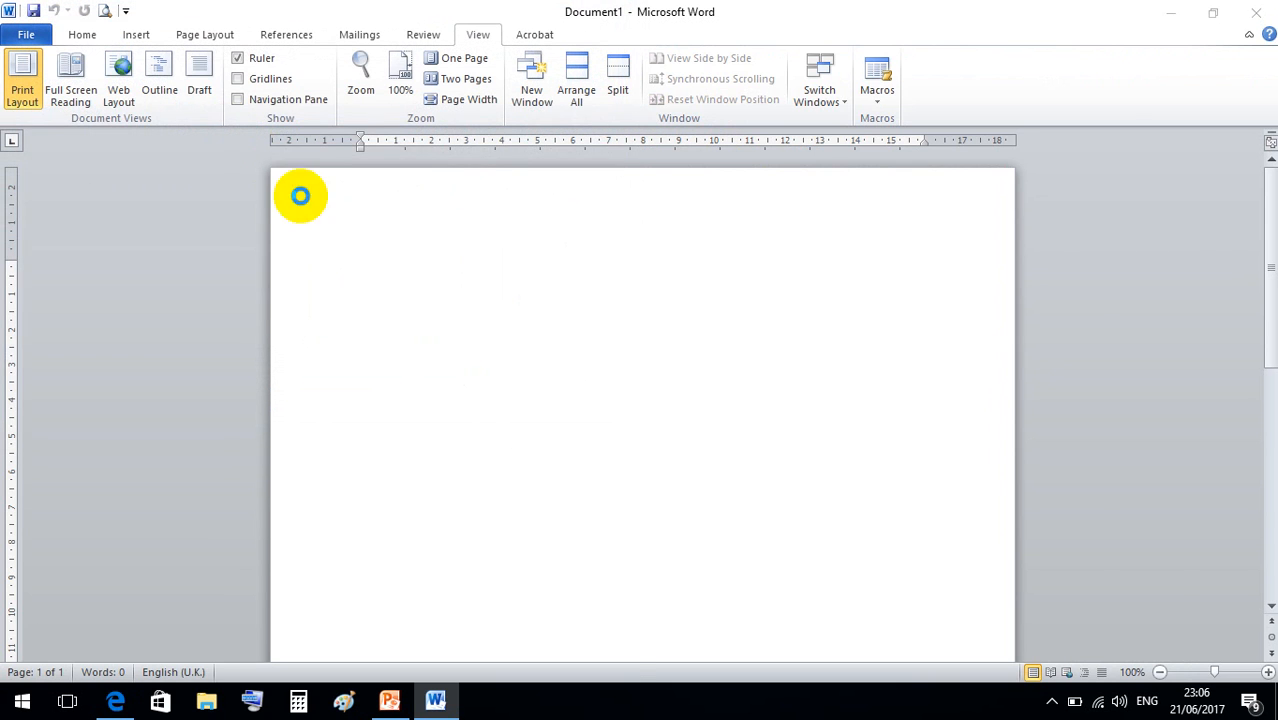
Step: Zoom the document out to 60% so that the whole bordered page fits in the window
scroll(665, 363, "down", 3)
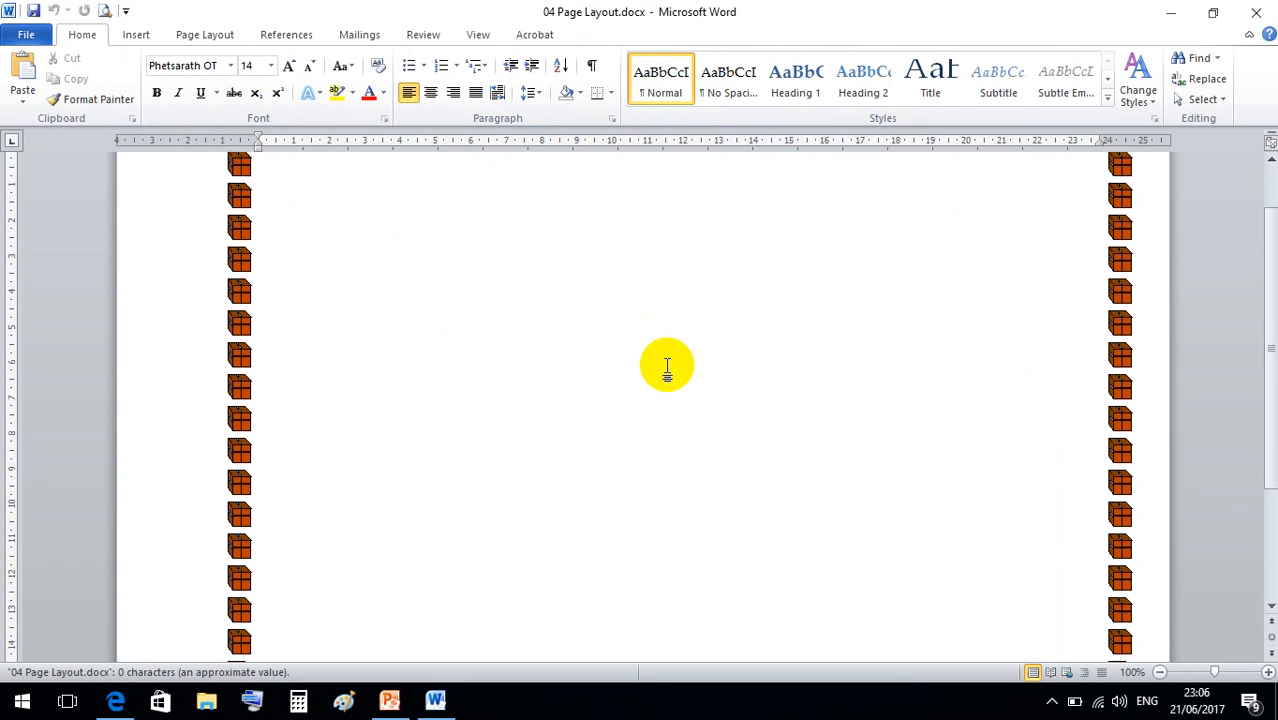
left_click(1160, 672)
left_click(1160, 672)
left_click(1160, 672)
left_click(1160, 672)
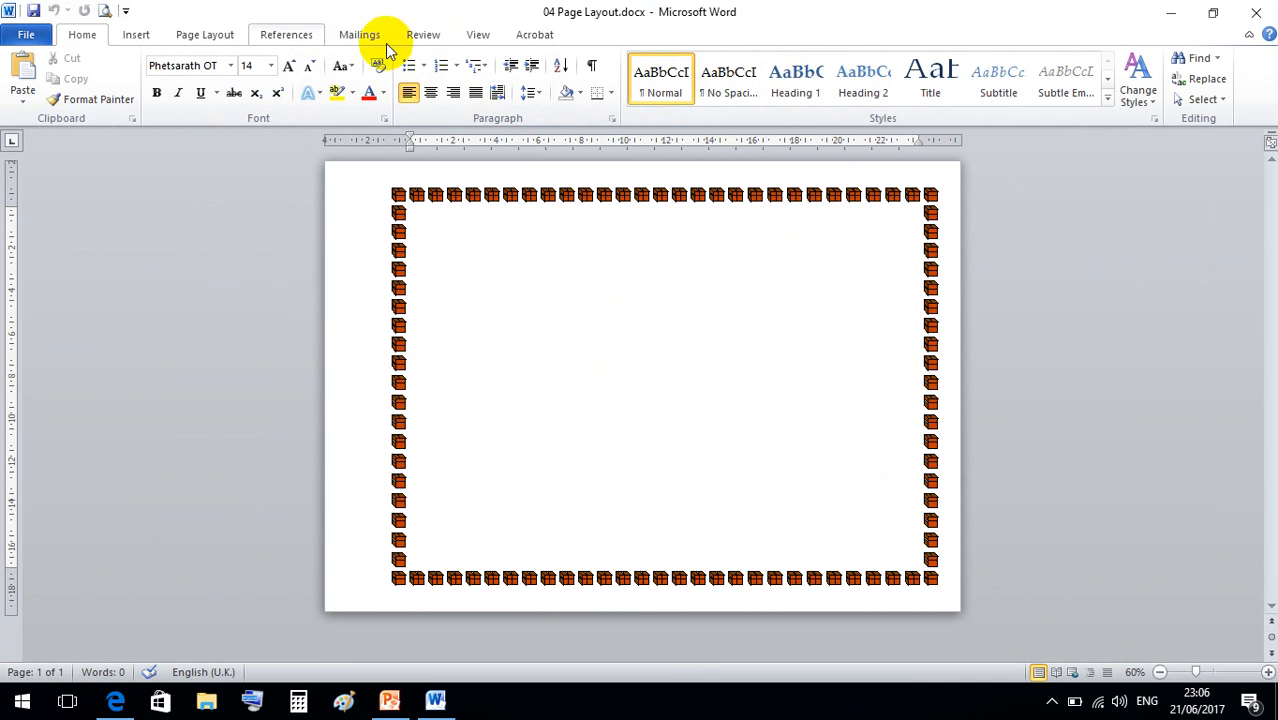
Step: View the document in Full Screen Reading and close that view
left_click(476, 36)
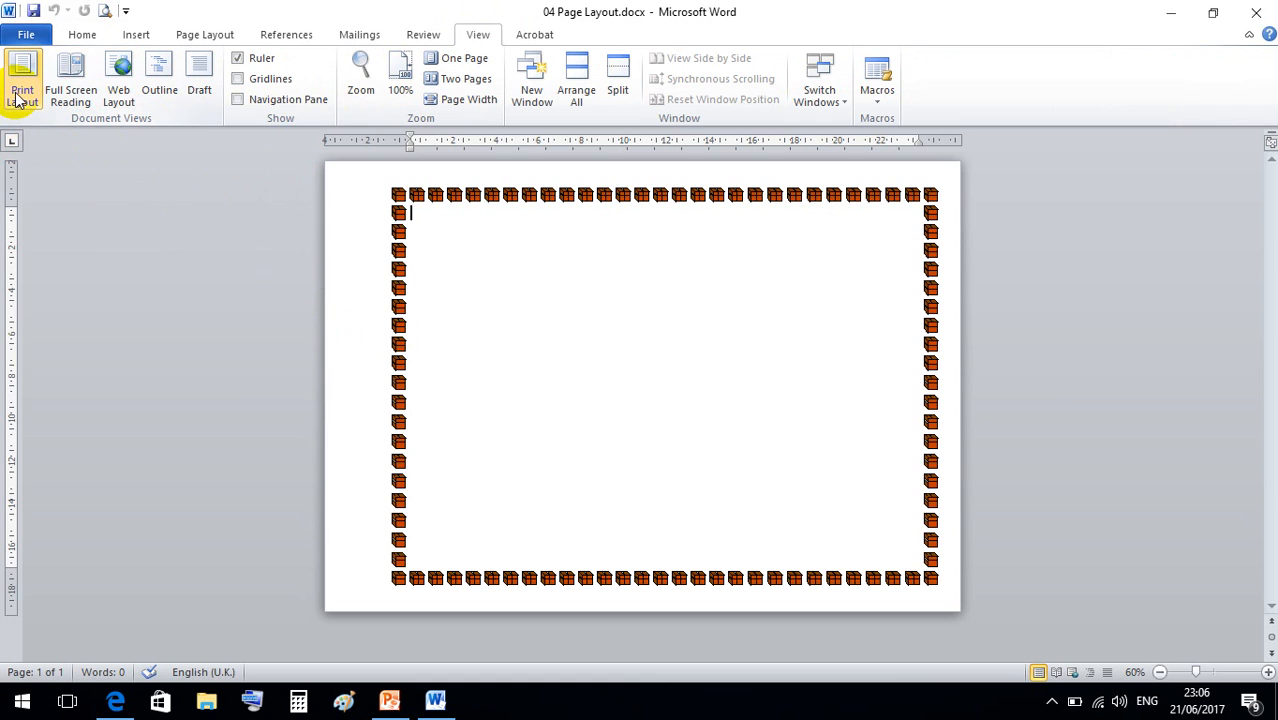
left_click(72, 88)
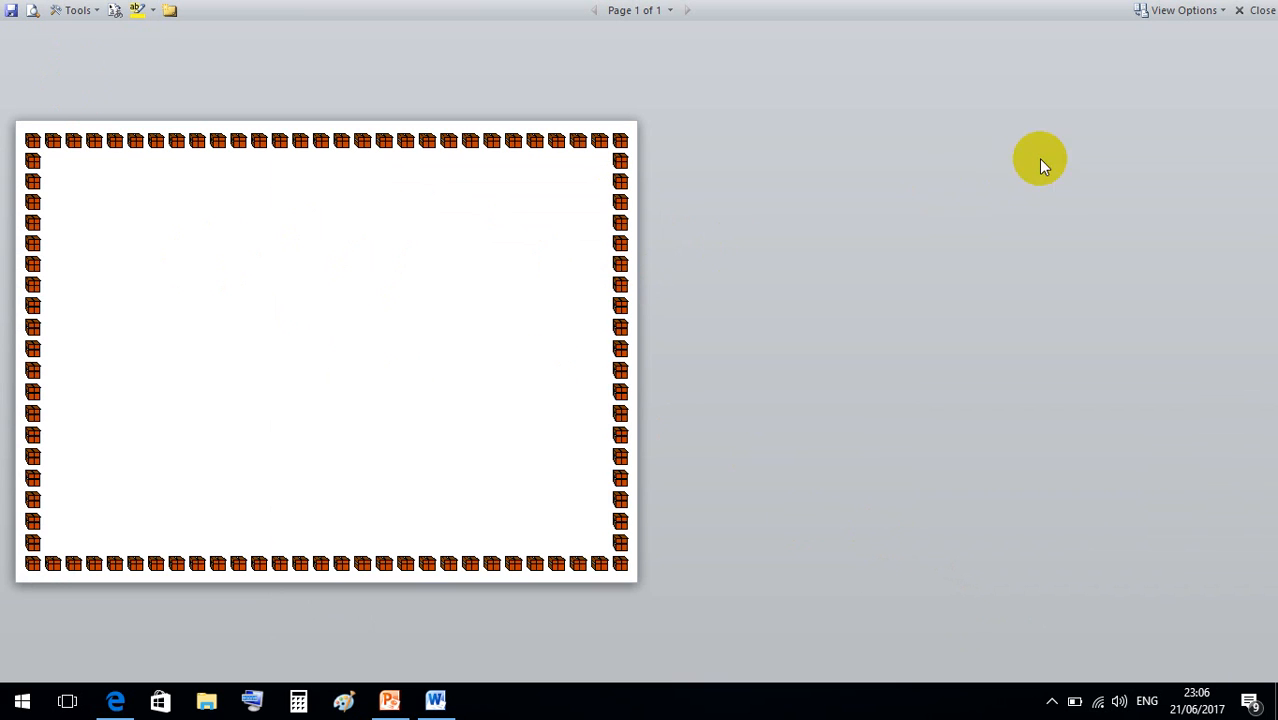
left_click(1255, 10)
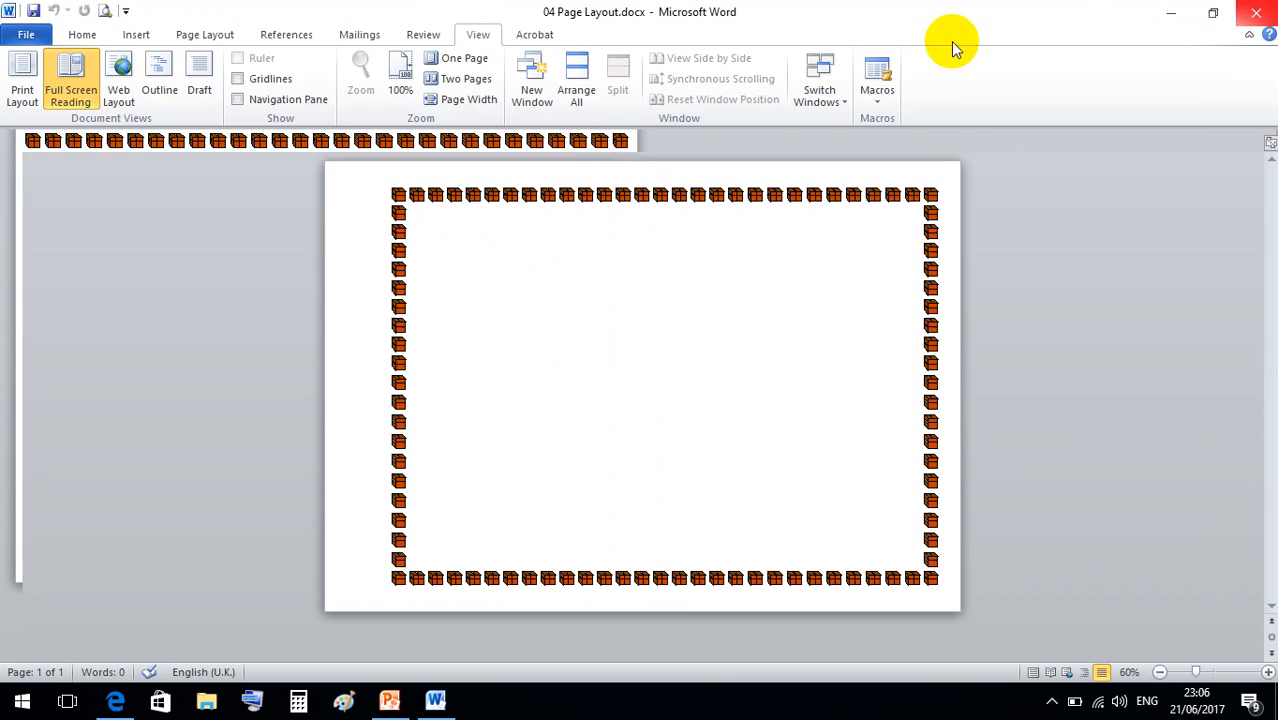
Step: Display the document in Web Layout, zooming out to 20% and back in to 80% to examine it
left_click(131, 74)
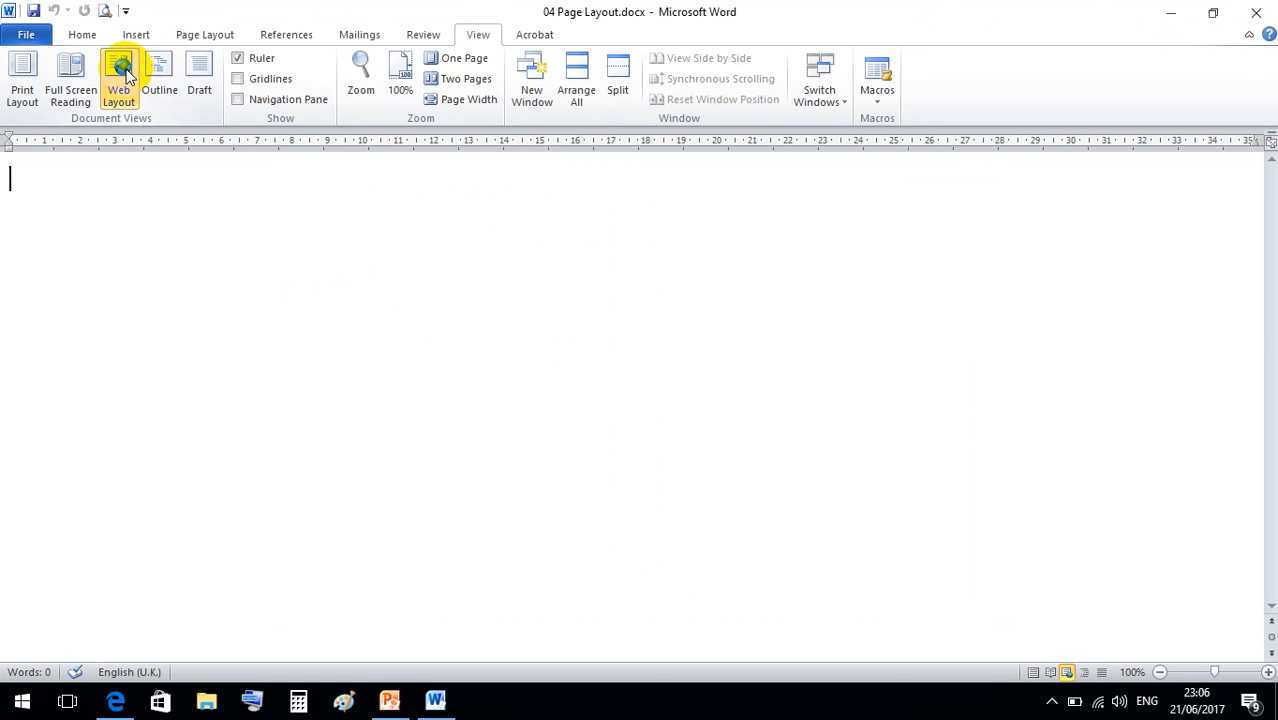
left_click(1160, 672)
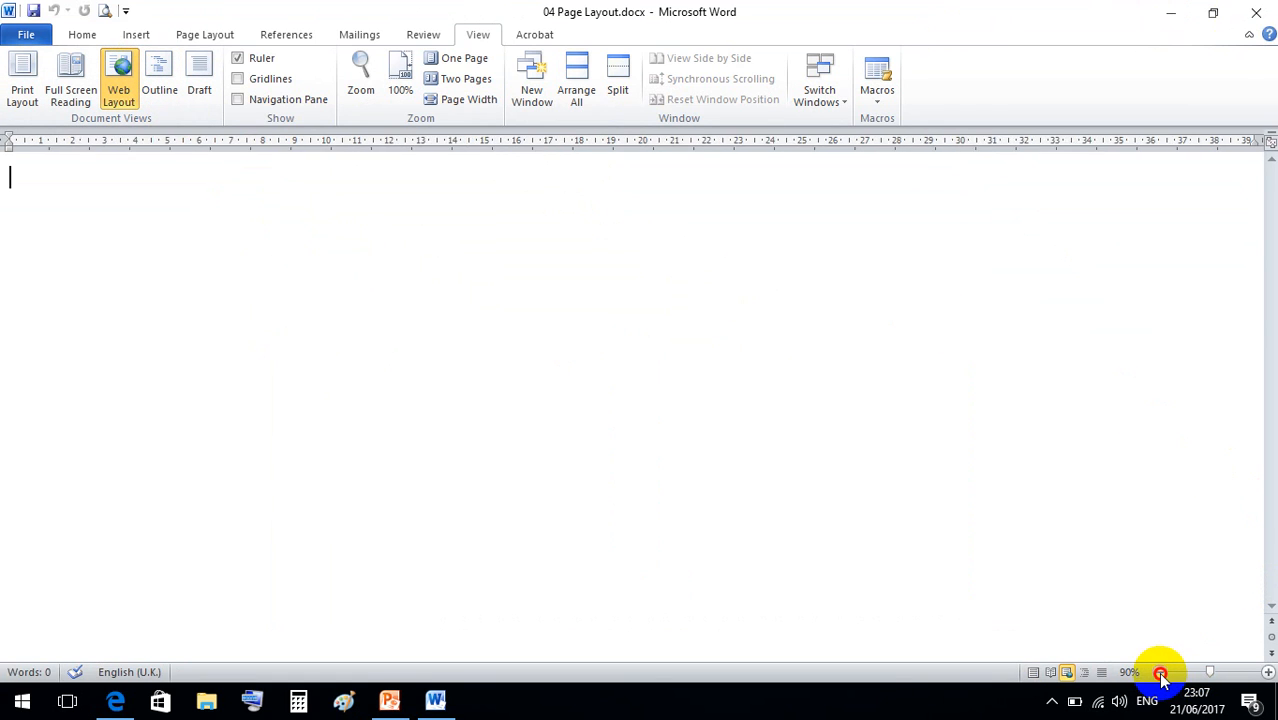
left_click(1160, 672)
left_click(1160, 672)
left_click(1160, 672)
left_click(1160, 672)
left_click(1160, 672)
left_click(1160, 672)
left_click(1160, 672)
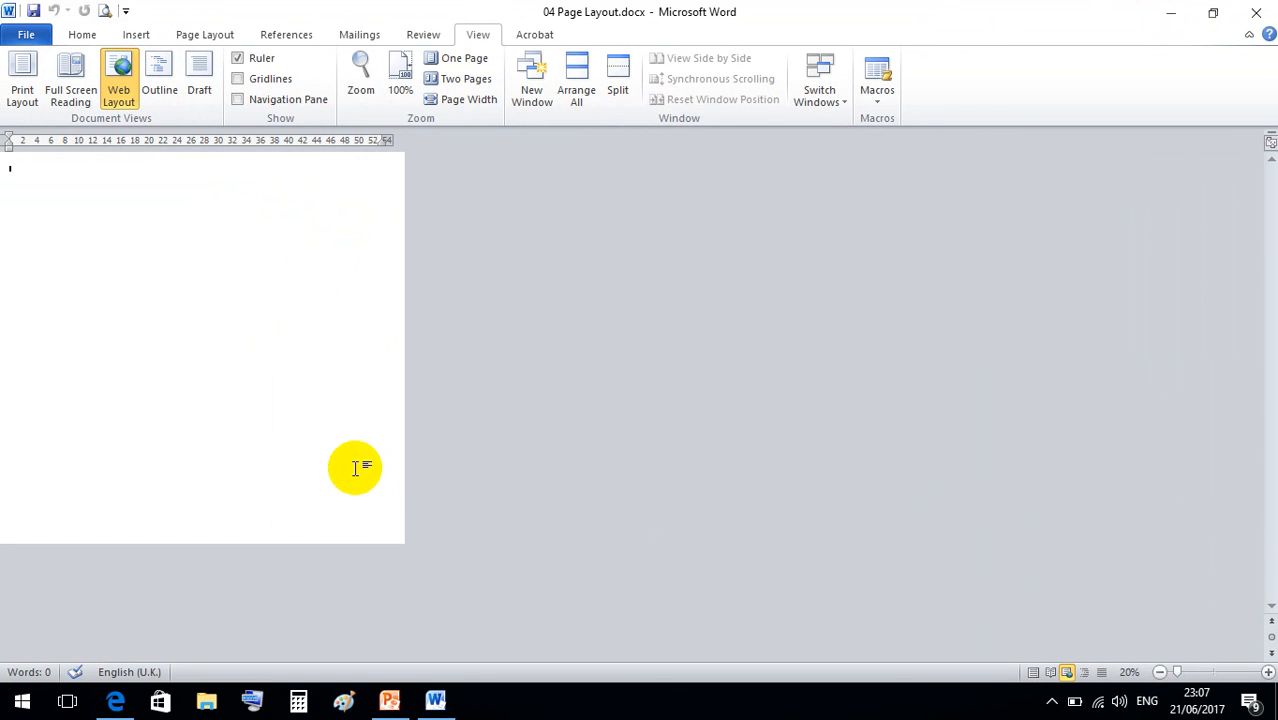
left_click(1268, 672)
left_click(1268, 672)
left_click(1268, 672)
left_click(1268, 672)
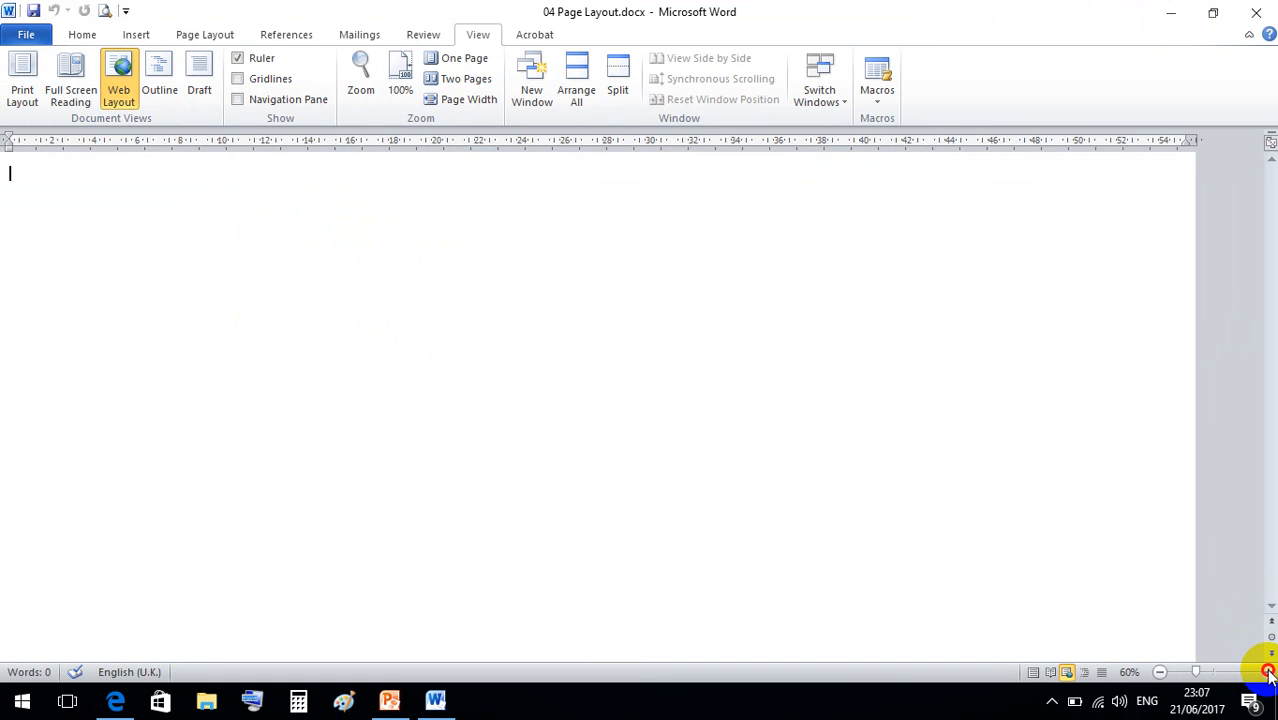
left_click(1268, 672)
left_click(1268, 672)
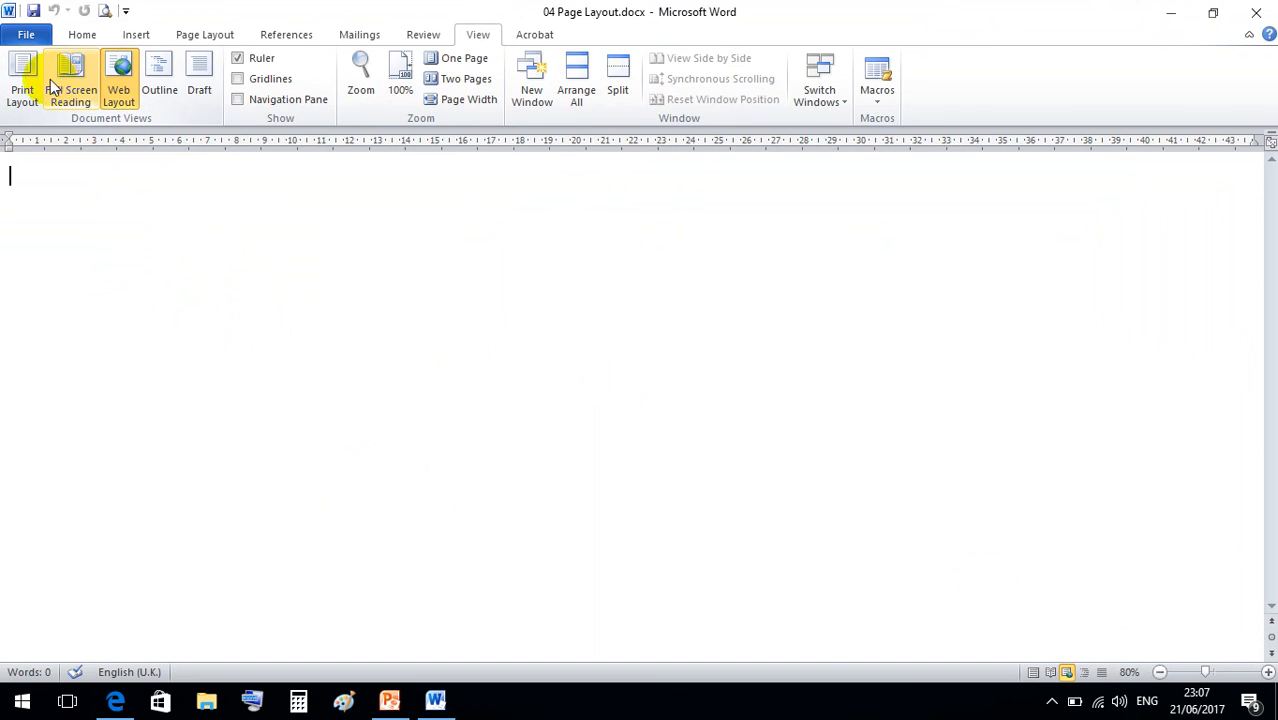
Step: View the document in Full Screen Reading and in Outline view, closing each view and the Navigation pane
left_click(80, 88)
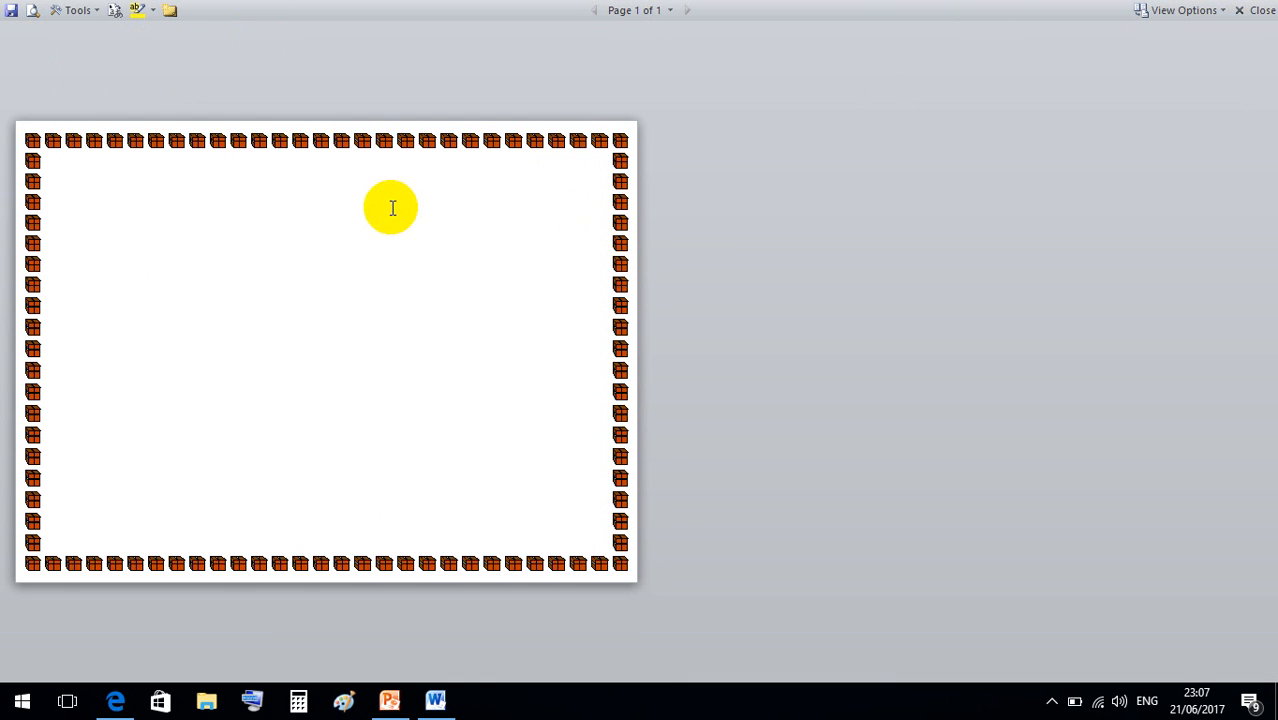
left_click(1253, 12)
left_click(164, 80)
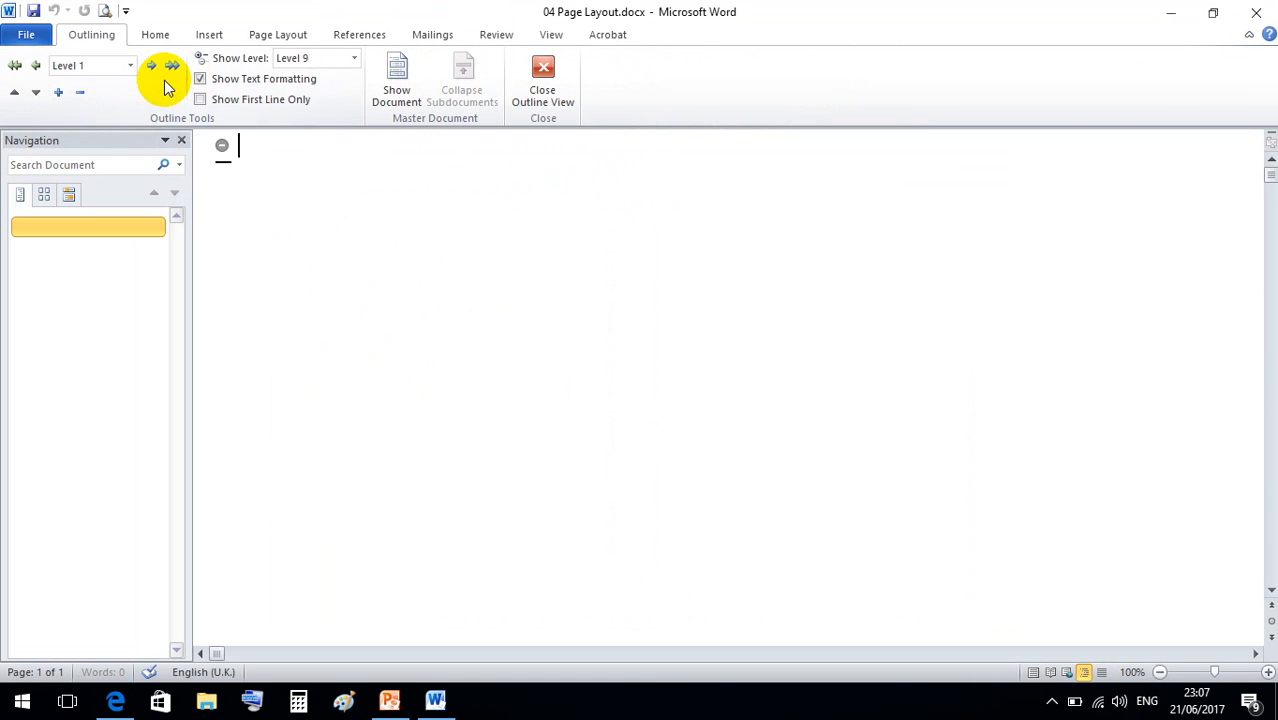
left_click(540, 80)
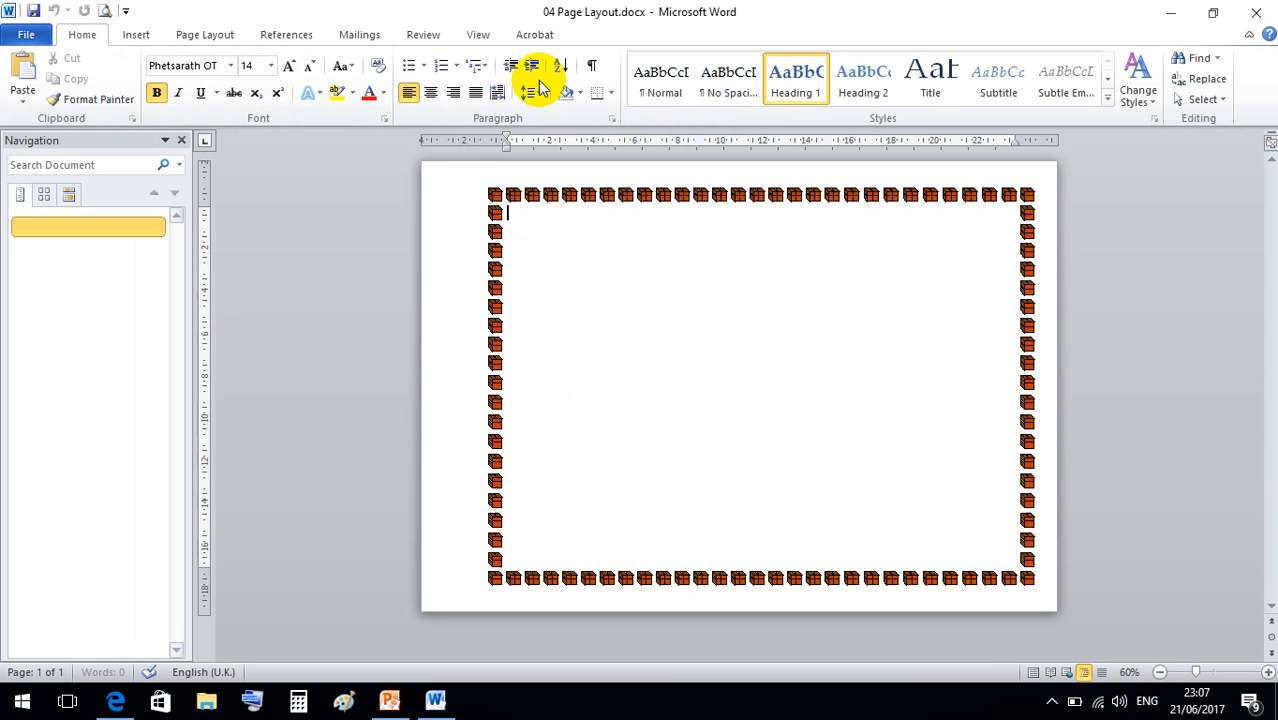
left_click(184, 141)
Step: View the document in Draft view and return it to Print Layout
left_click(477, 34)
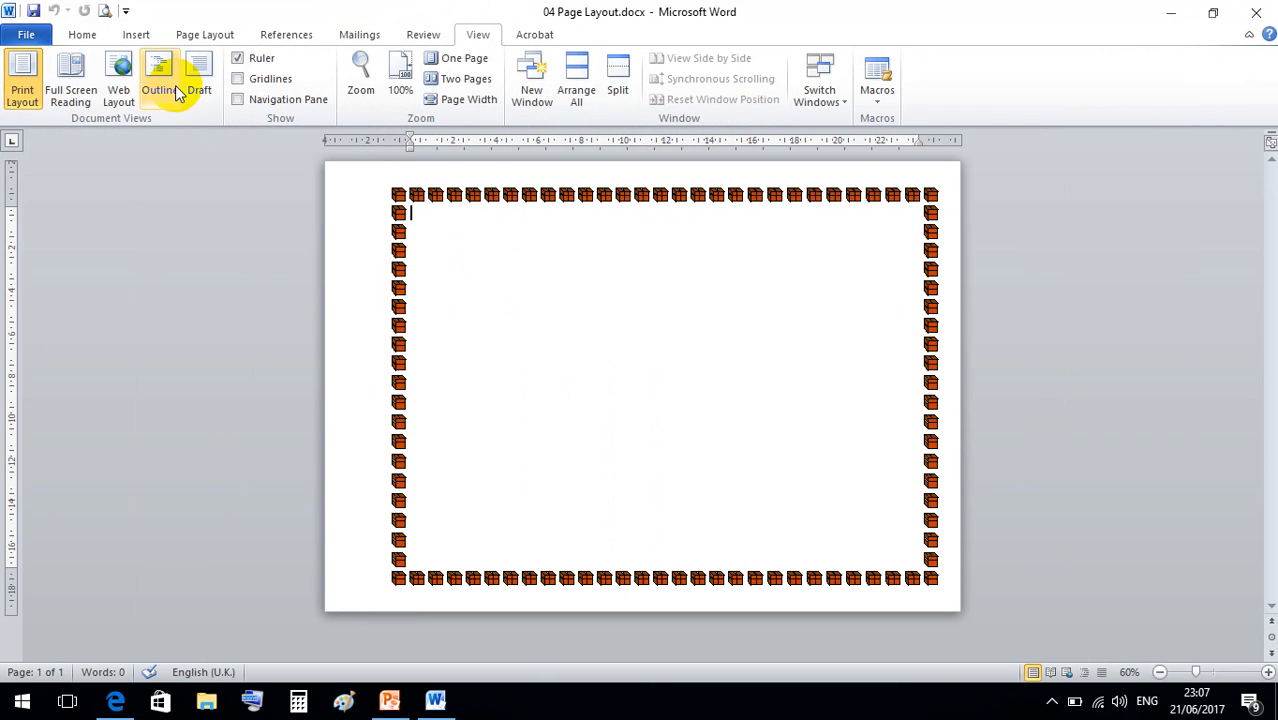
left_click(200, 80)
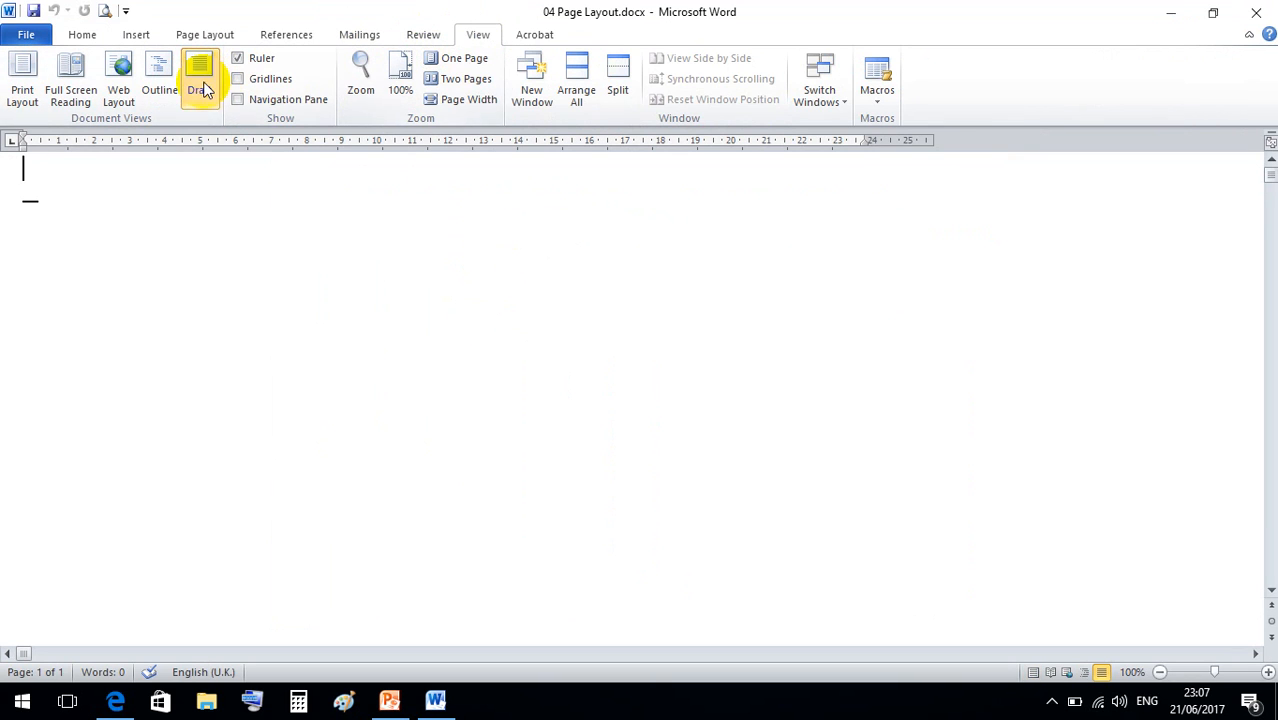
left_click(15, 75)
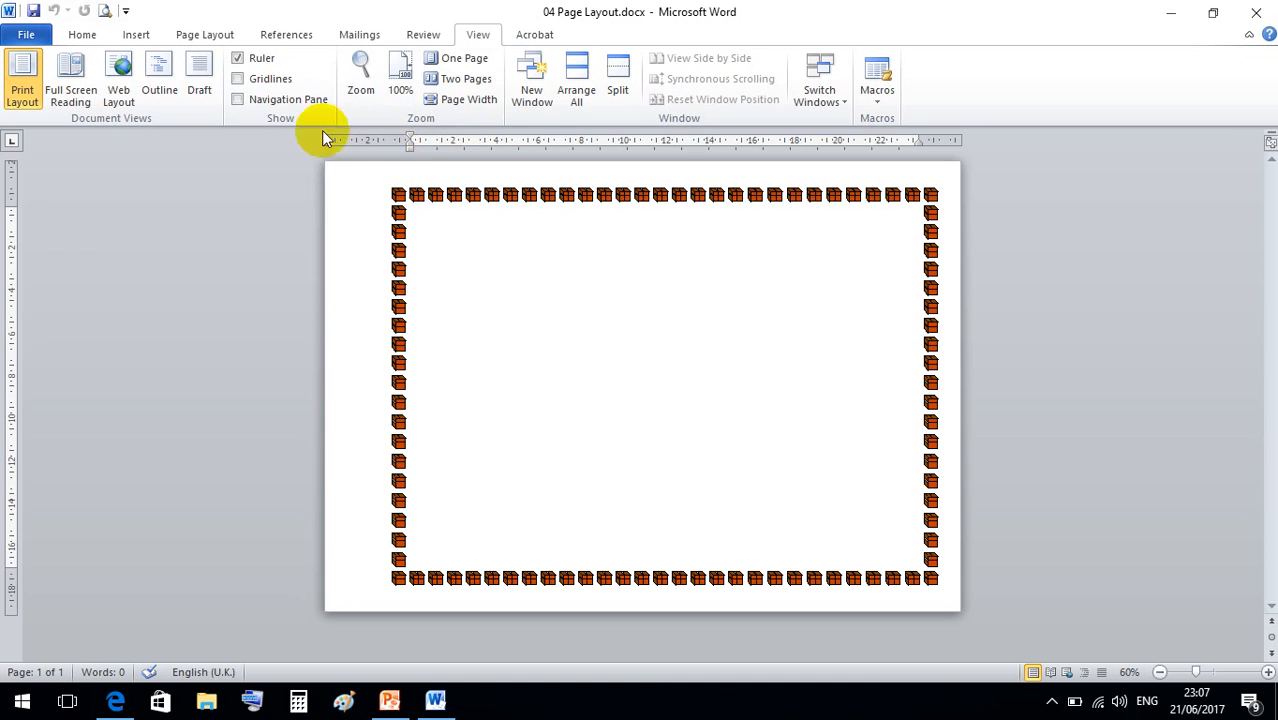
Step: Hide the ruler and display it again, twice
left_click(240, 60)
left_click(240, 60)
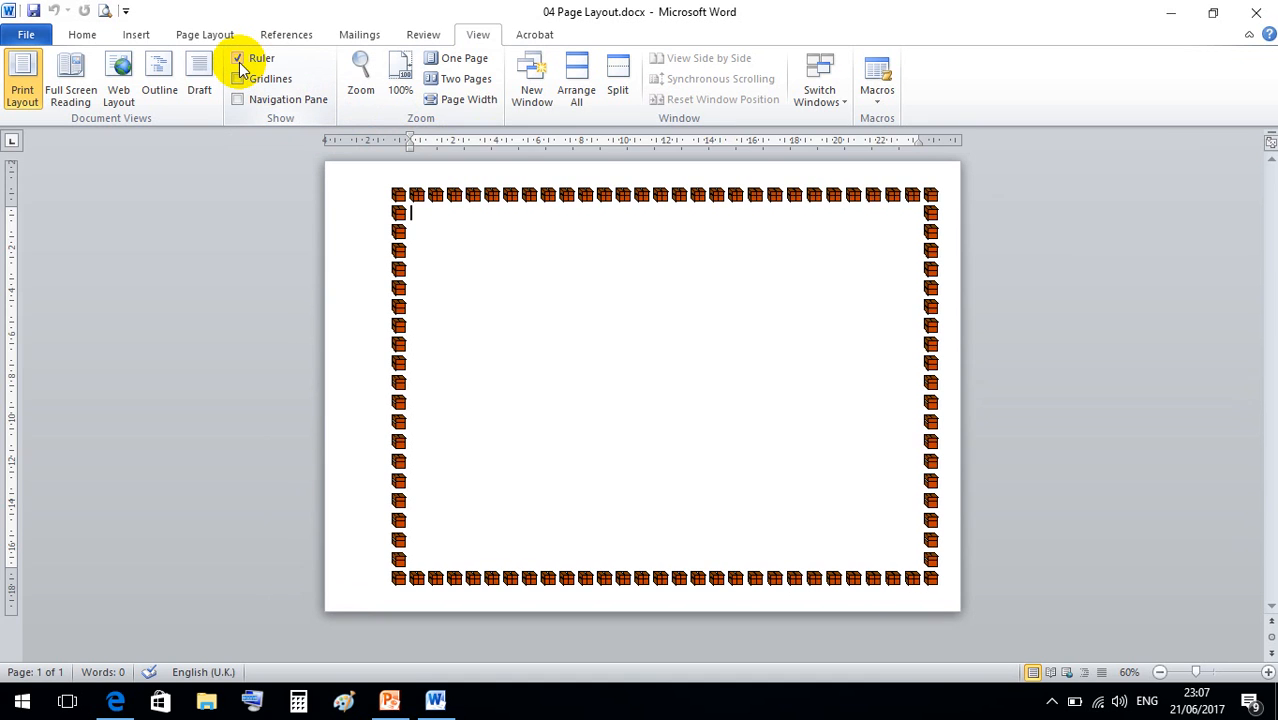
left_click(240, 60)
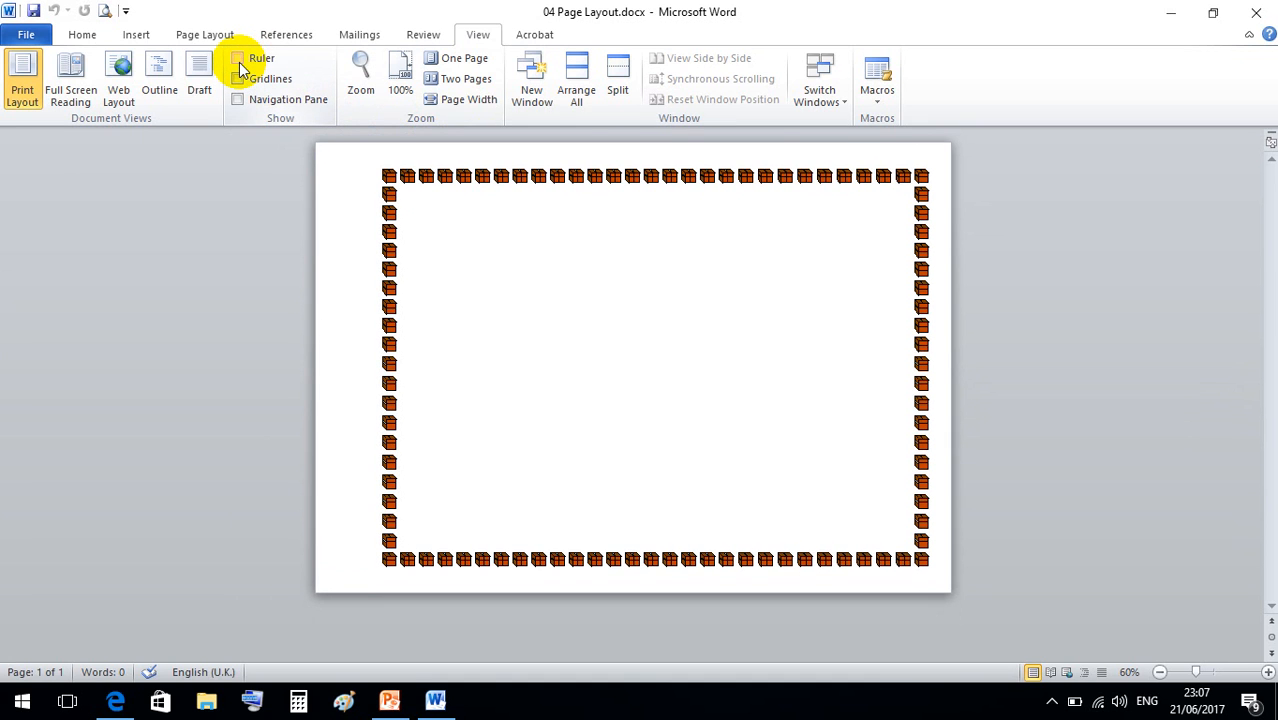
left_click(240, 60)
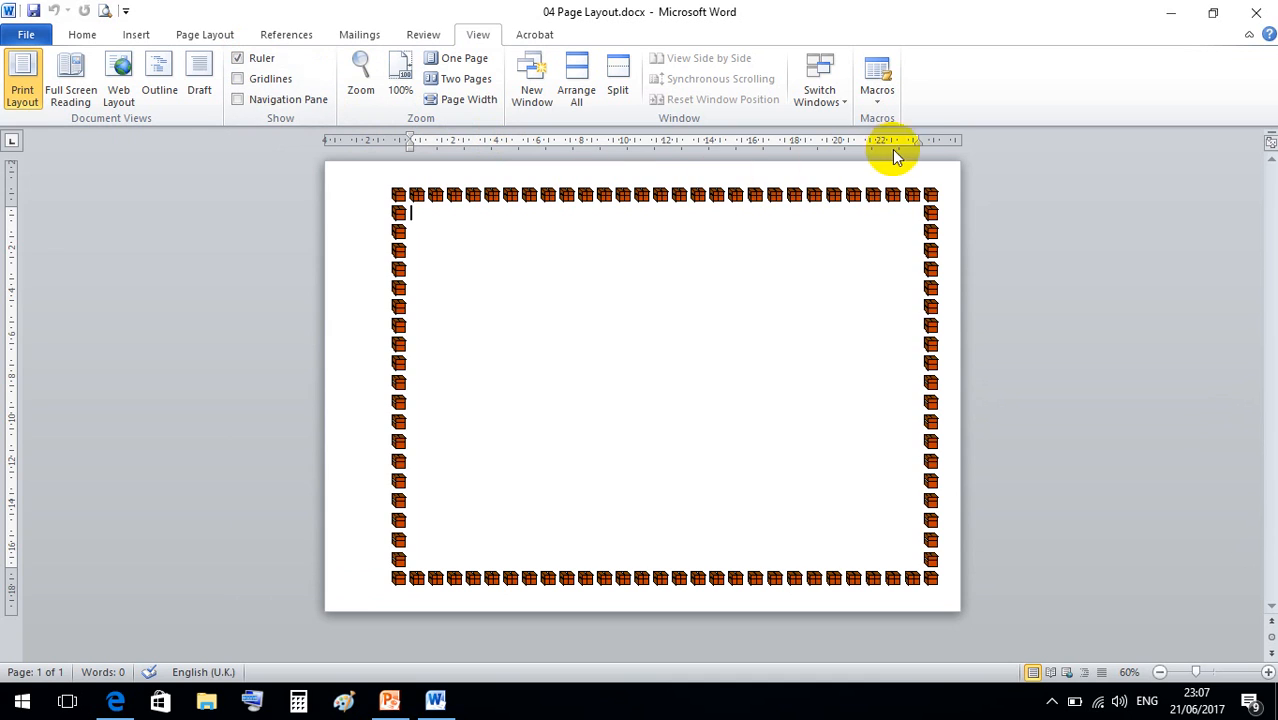
Step: Widen the page's right, top and bottom margins by moving their boundaries inward on the rulers
left_click_drag(919, 139, 886, 138)
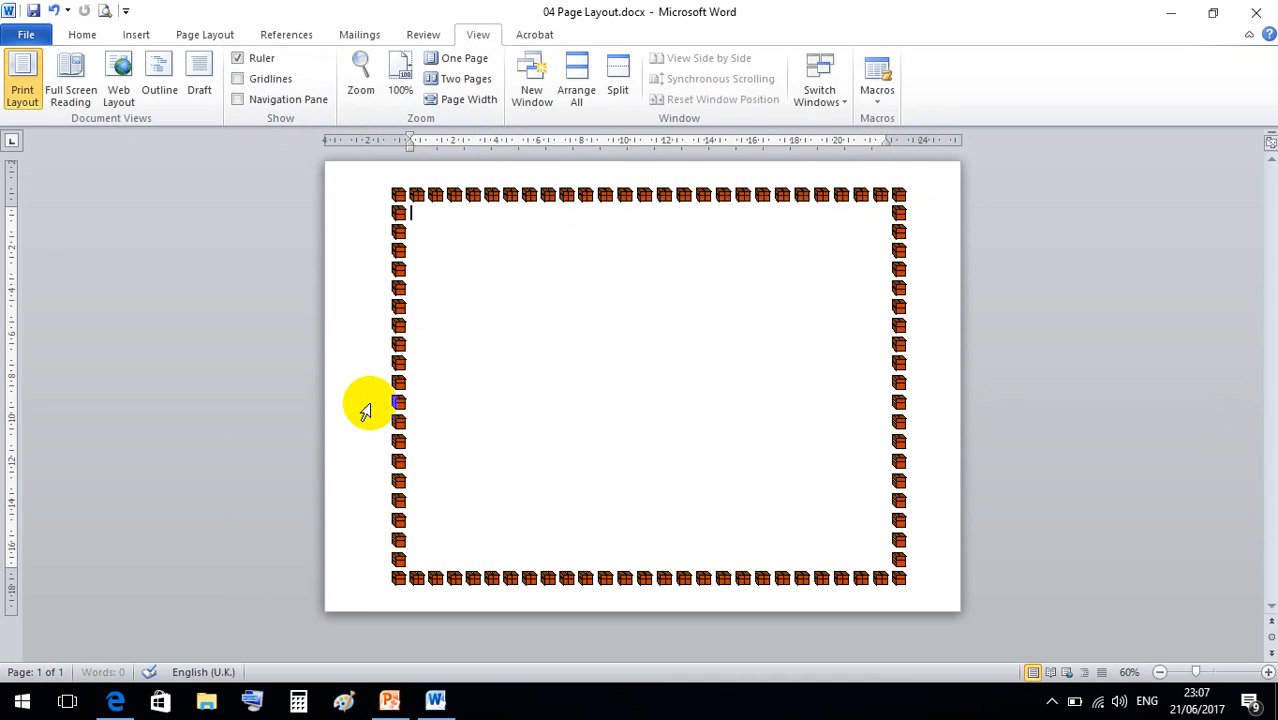
left_click_drag(12, 202, 14, 229)
left_click_drag(14, 565, 14, 528)
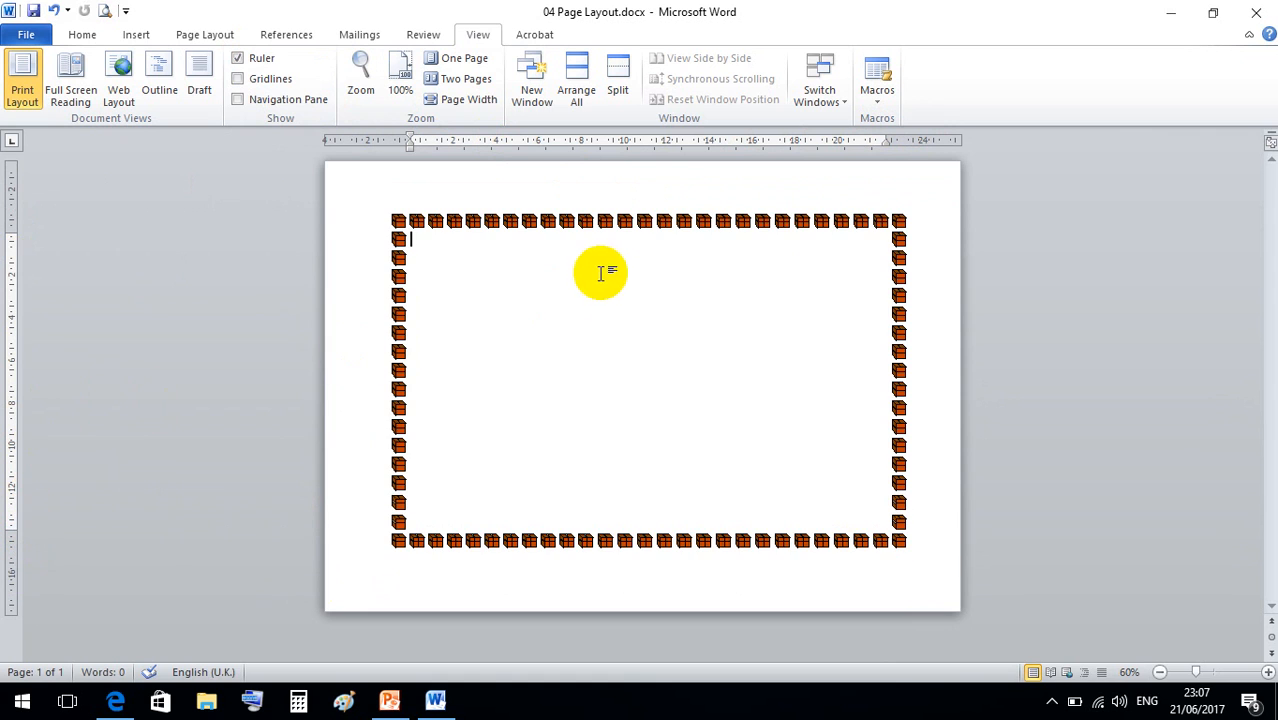
Step: Display the gridlines on the page and insert a page break to start a second page
left_click(240, 80)
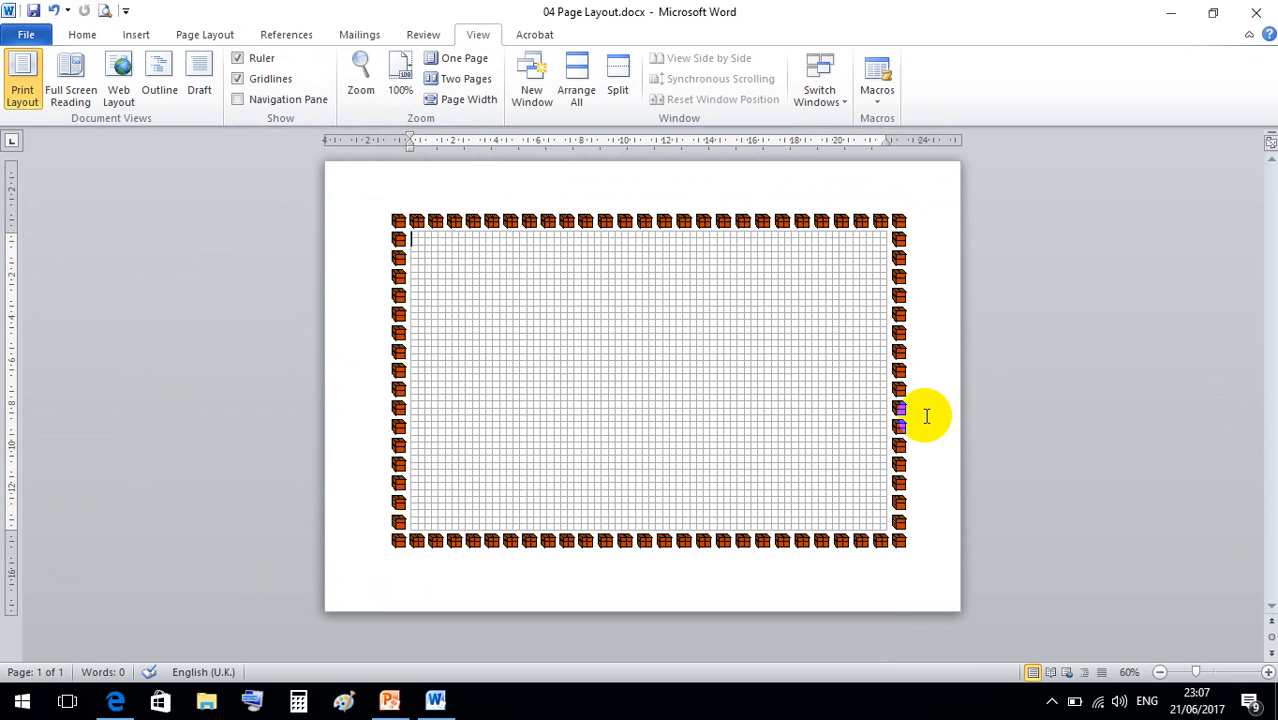
left_click(132, 34)
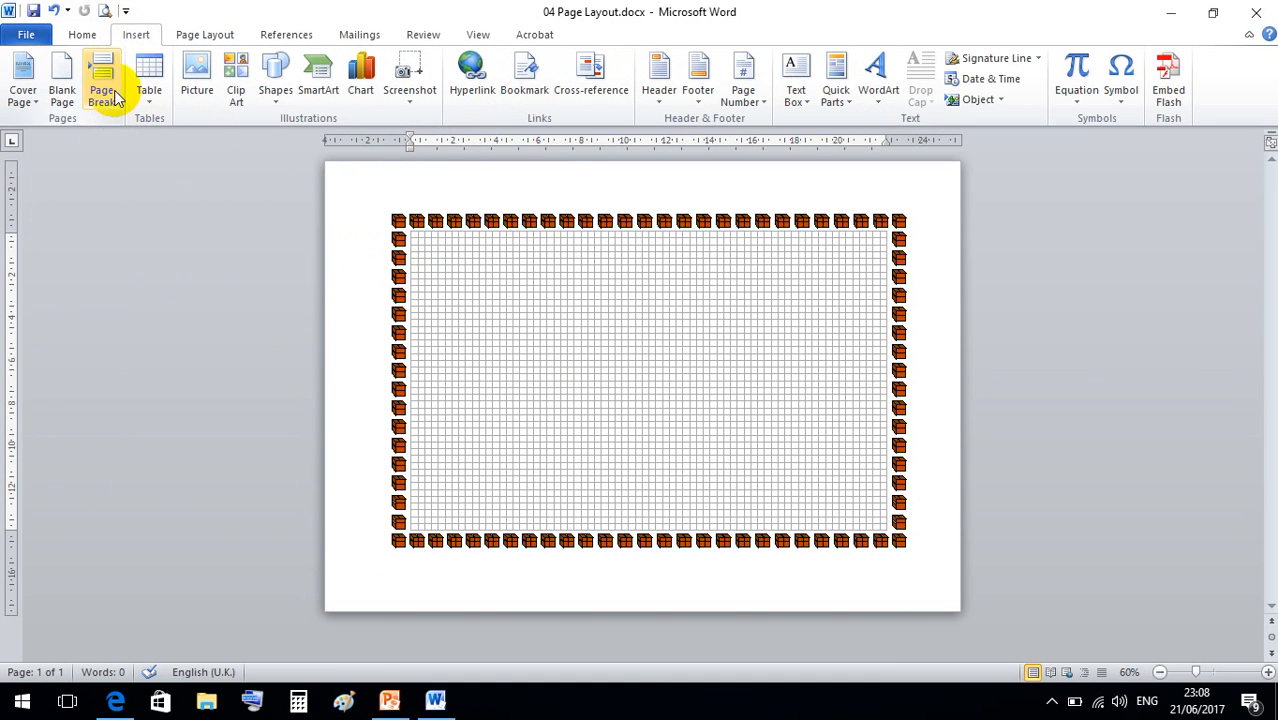
left_click(113, 95)
scroll(884, 422, "down", 5)
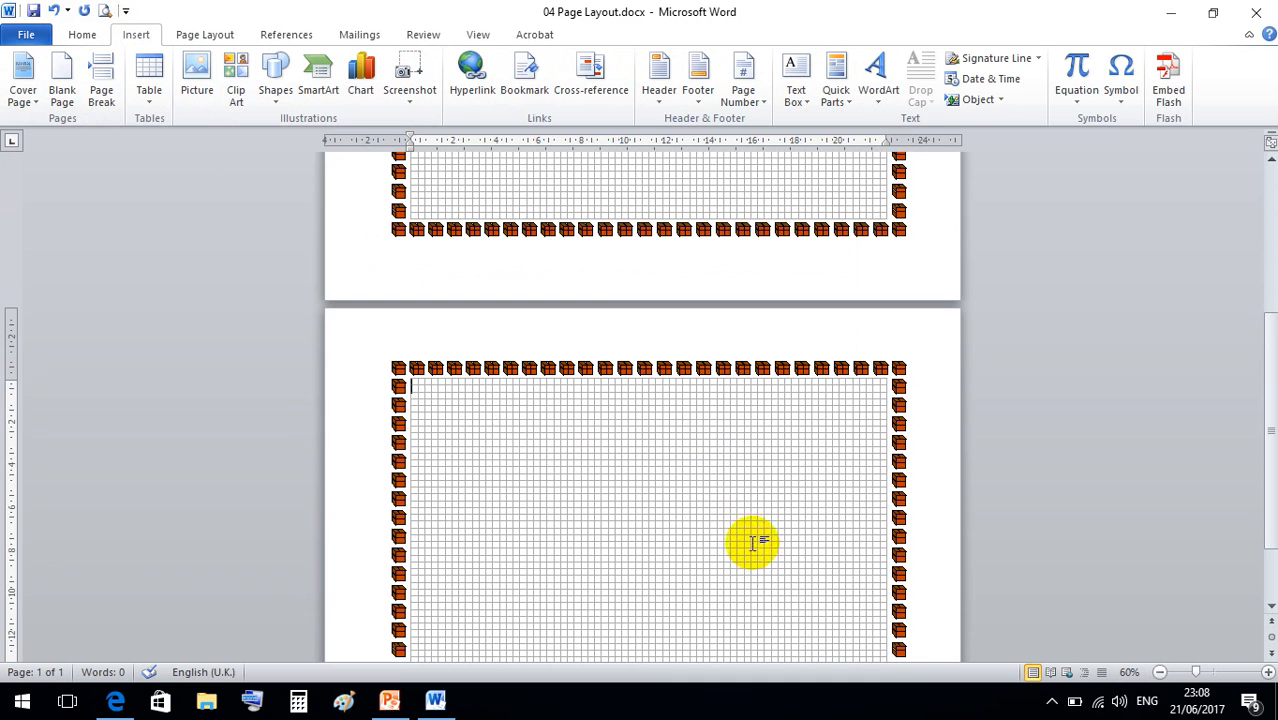
scroll(540, 378, "down", 3)
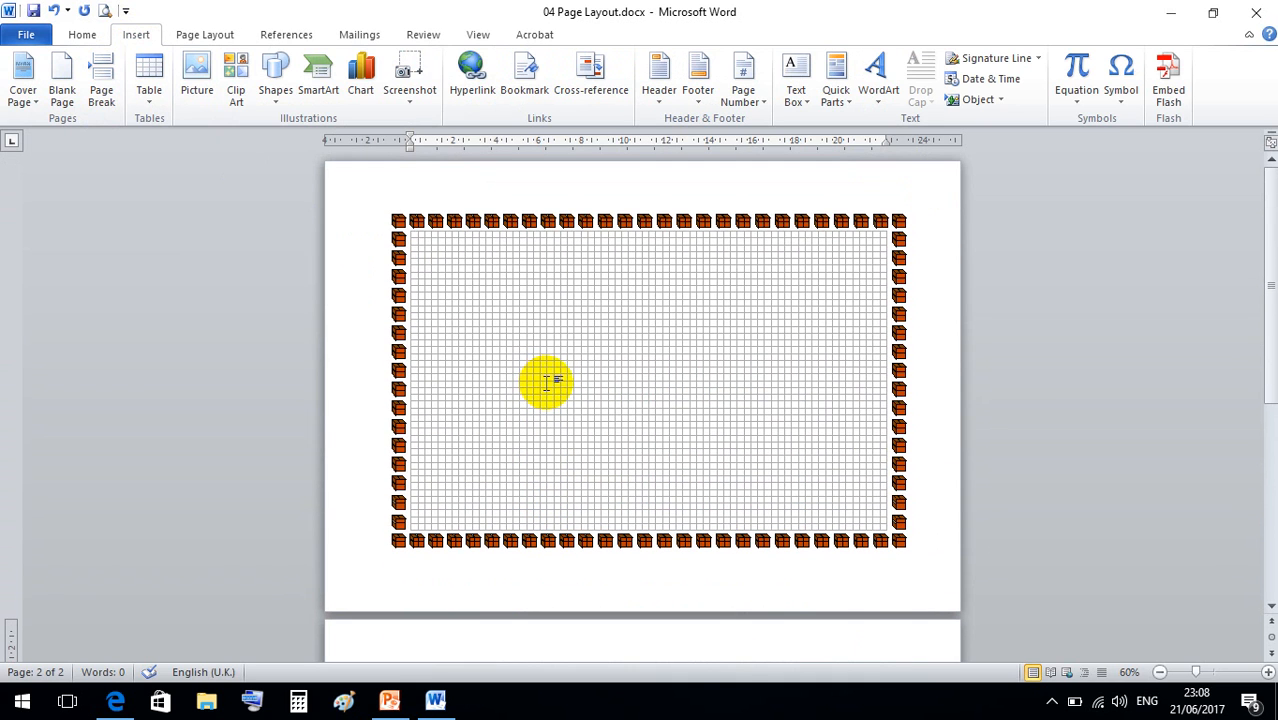
Step: Hide the gridlines and display them again, twice, looking at both pages
left_click(478, 34)
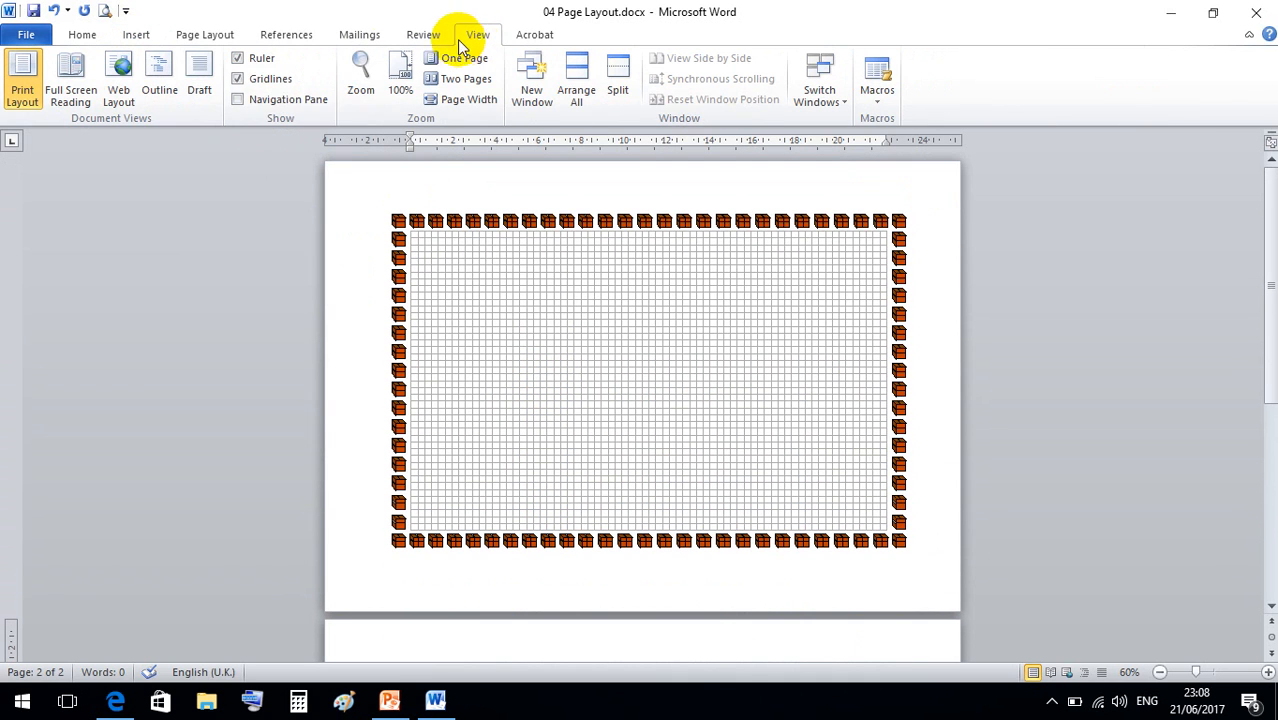
left_click(239, 80)
left_click(239, 80)
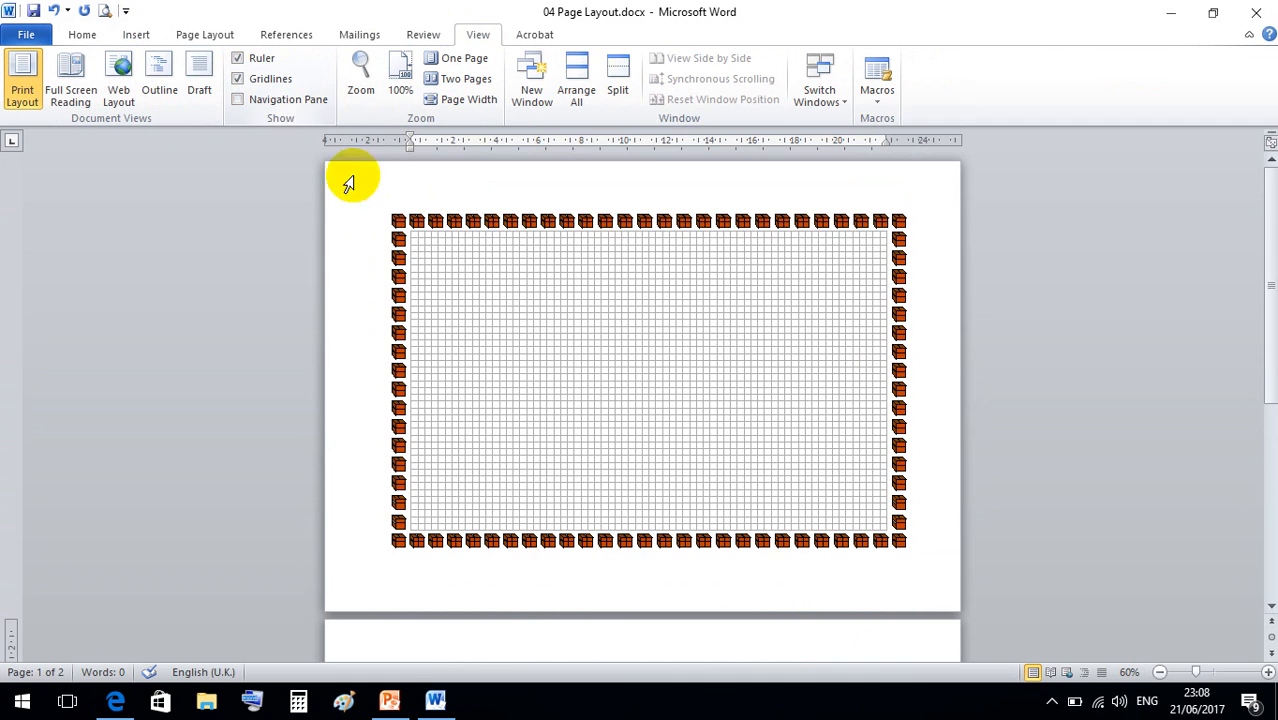
scroll(350, 195, "down", 3)
left_click(674, 661)
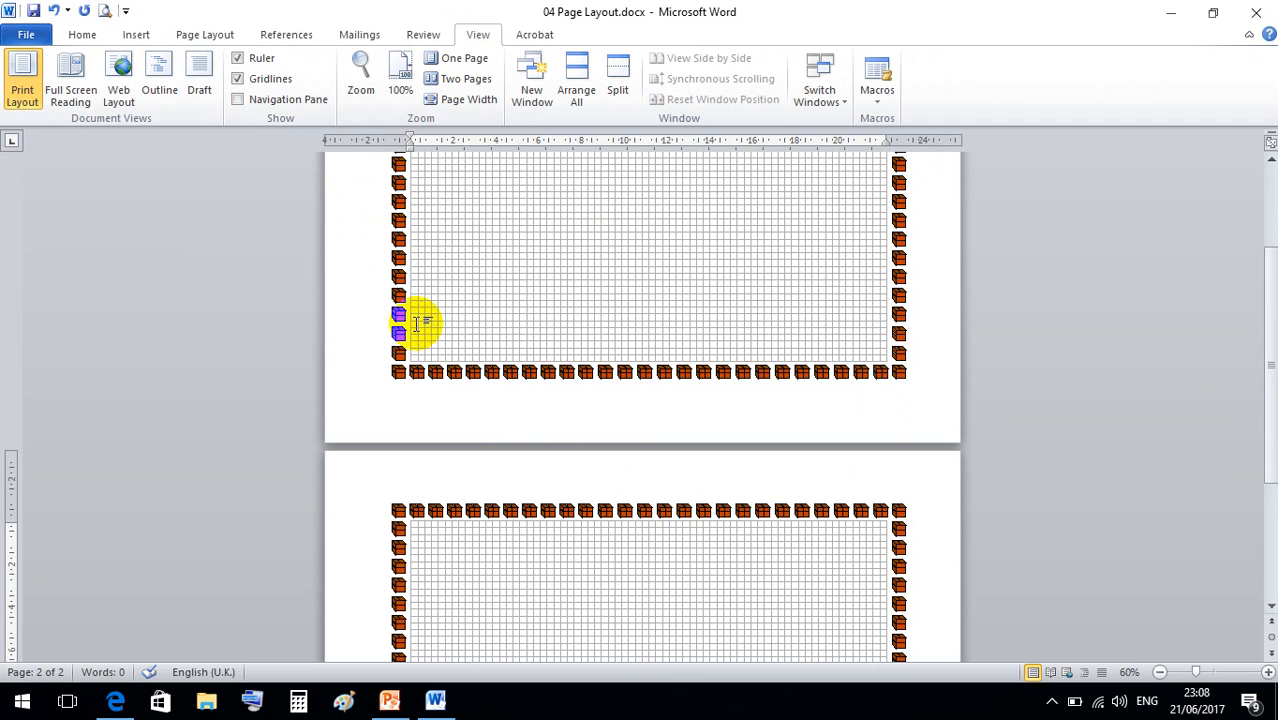
left_click(239, 80)
left_click(239, 80)
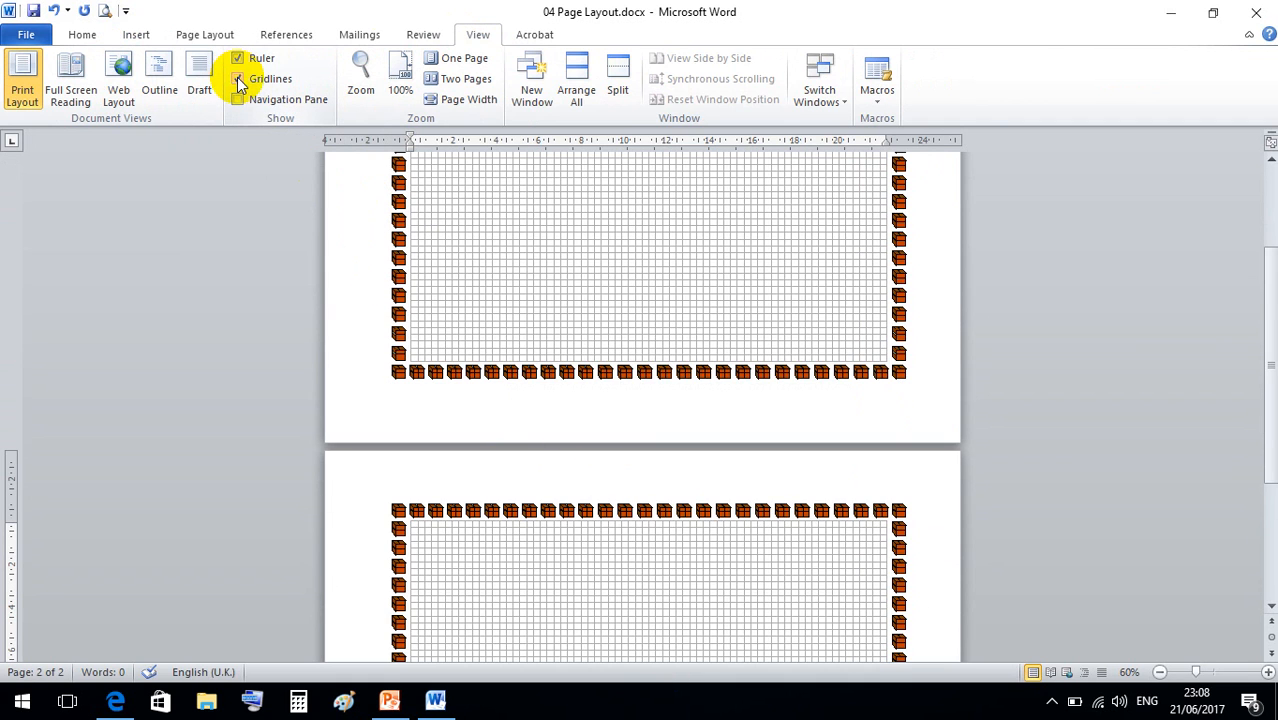
Step: Remove the art page border from the whole document by choosing the None setting
left_click(203, 37)
left_click(535, 92)
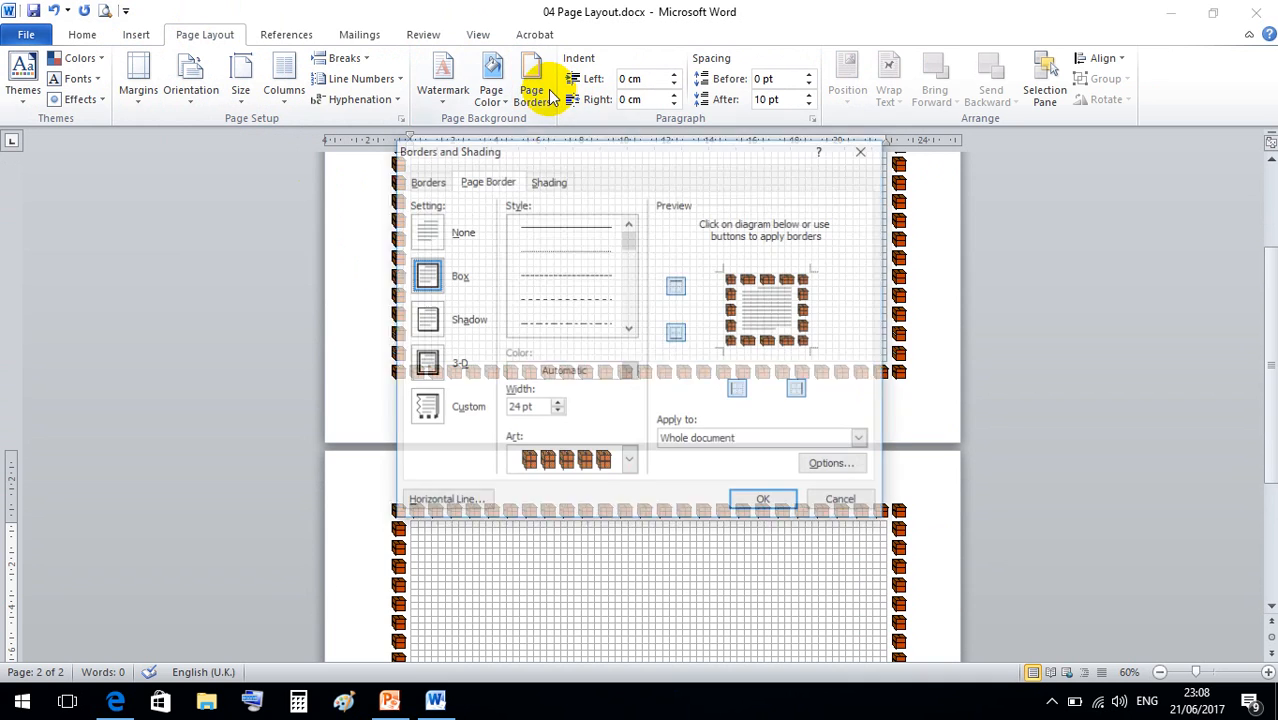
left_click(422, 236)
left_click(762, 502)
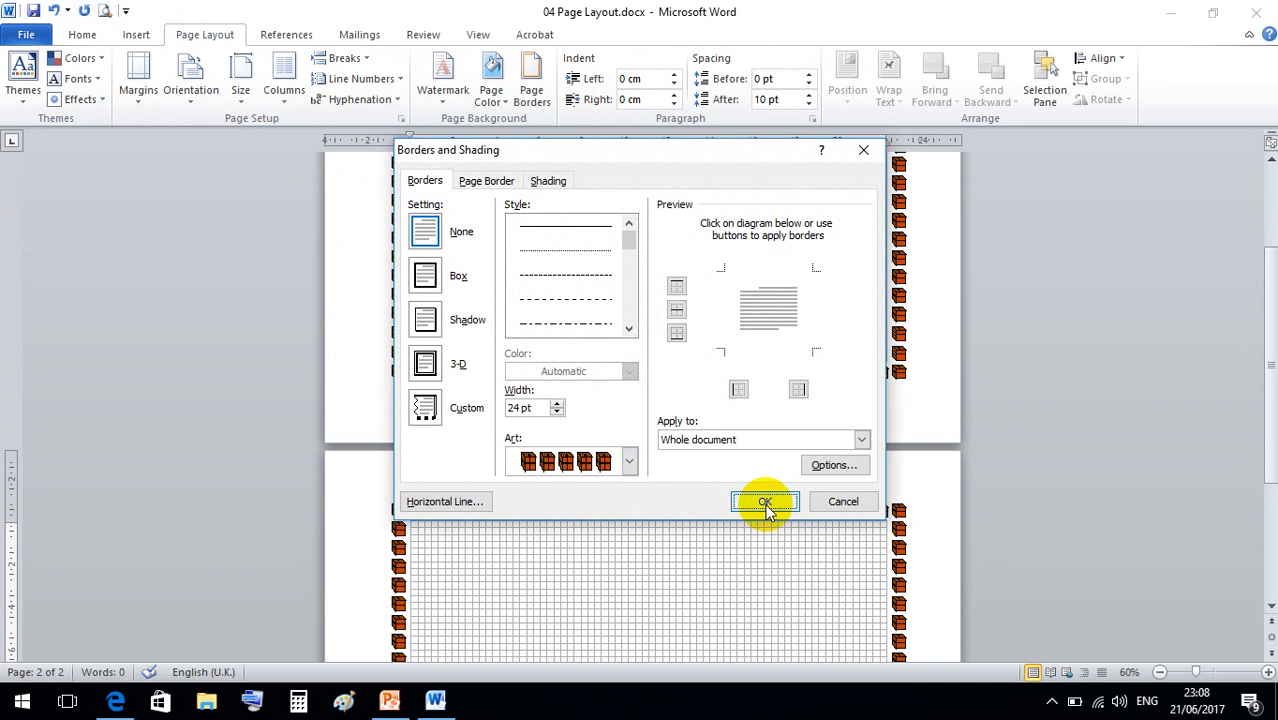
scroll(762, 466, "up", 3)
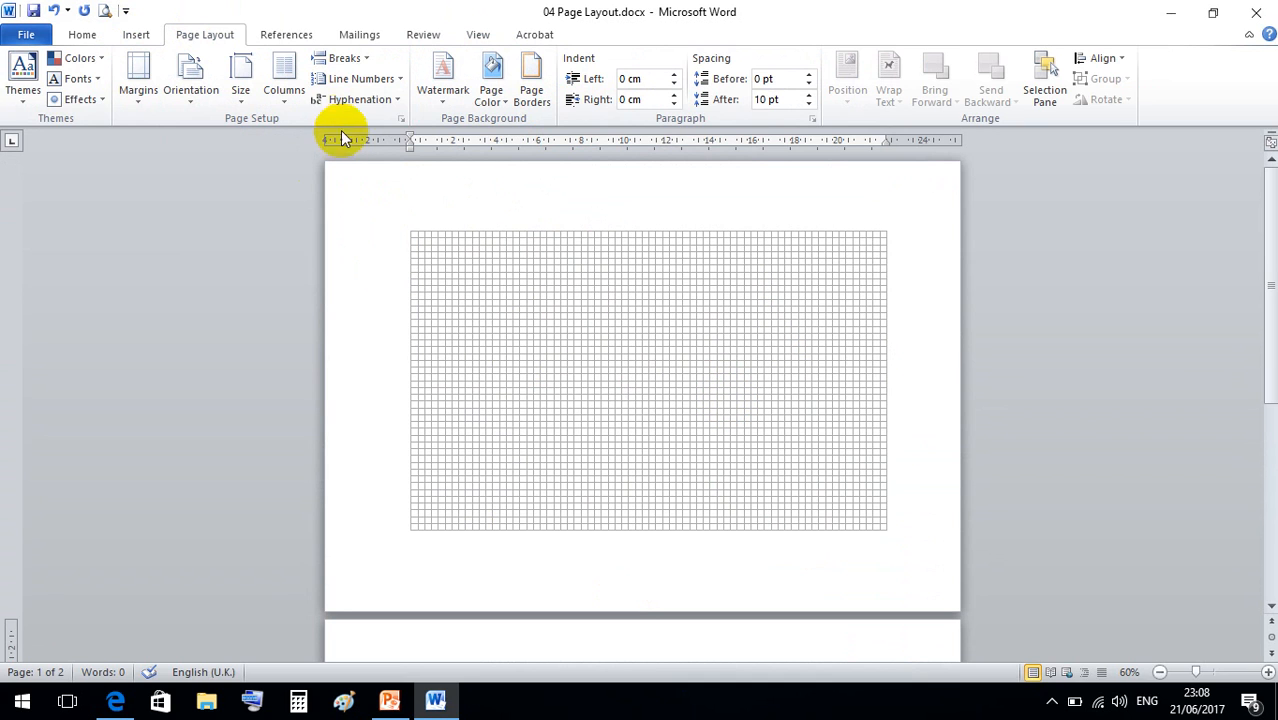
Step: Toggle the gridlines off and on, leaving them hidden on the borderless pages
left_click(476, 34)
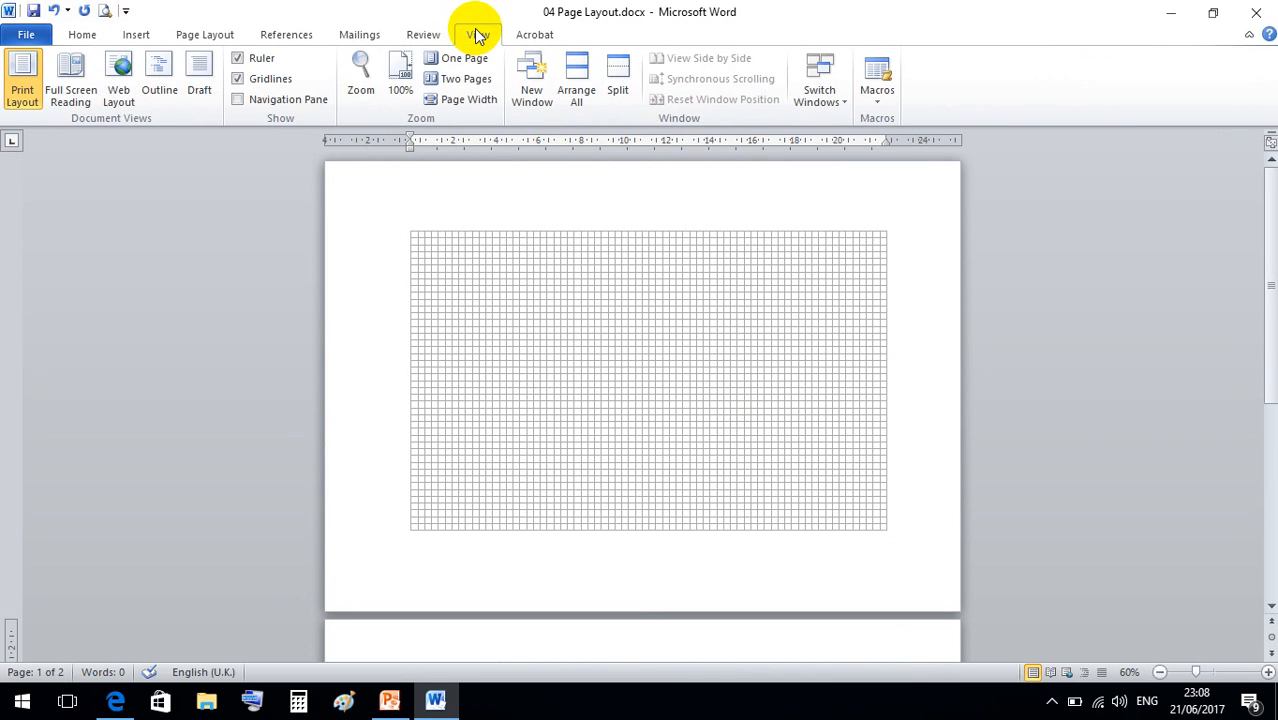
left_click(286, 80)
left_click(287, 82)
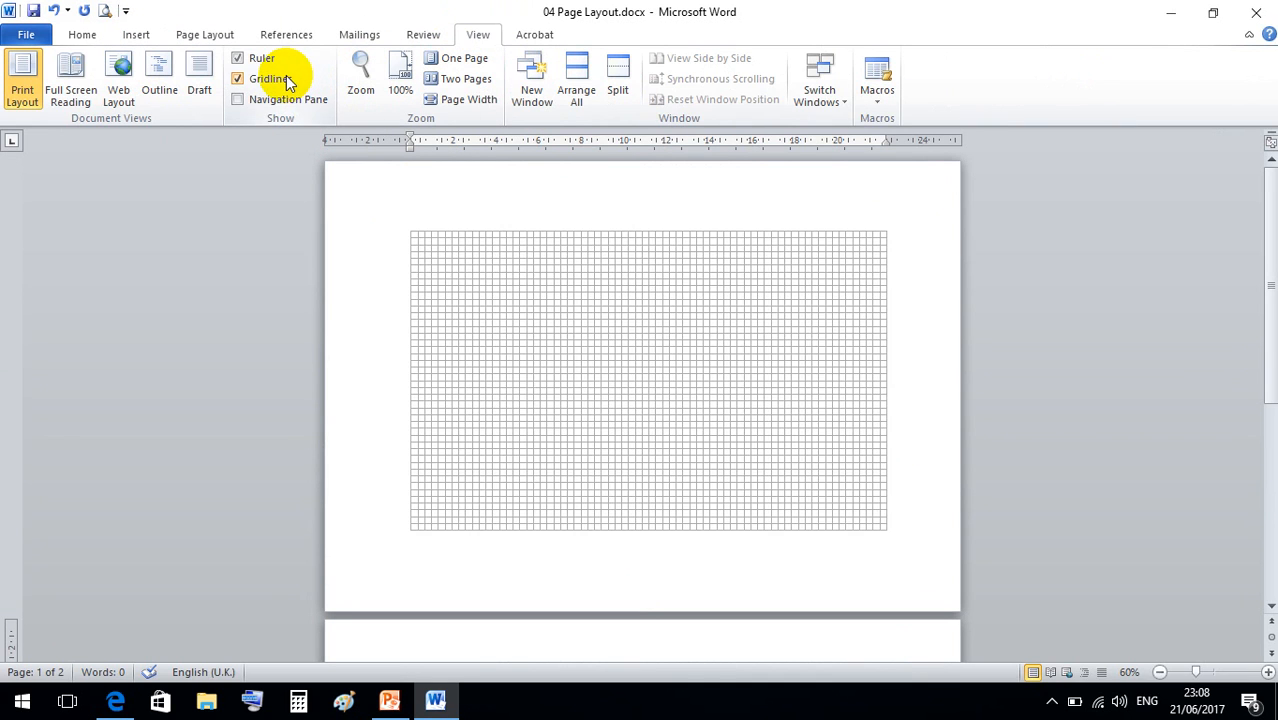
left_click(286, 80)
Step: Display the Navigation Pane and close it, and briefly show the gridlines before hiding them again
left_click(251, 97)
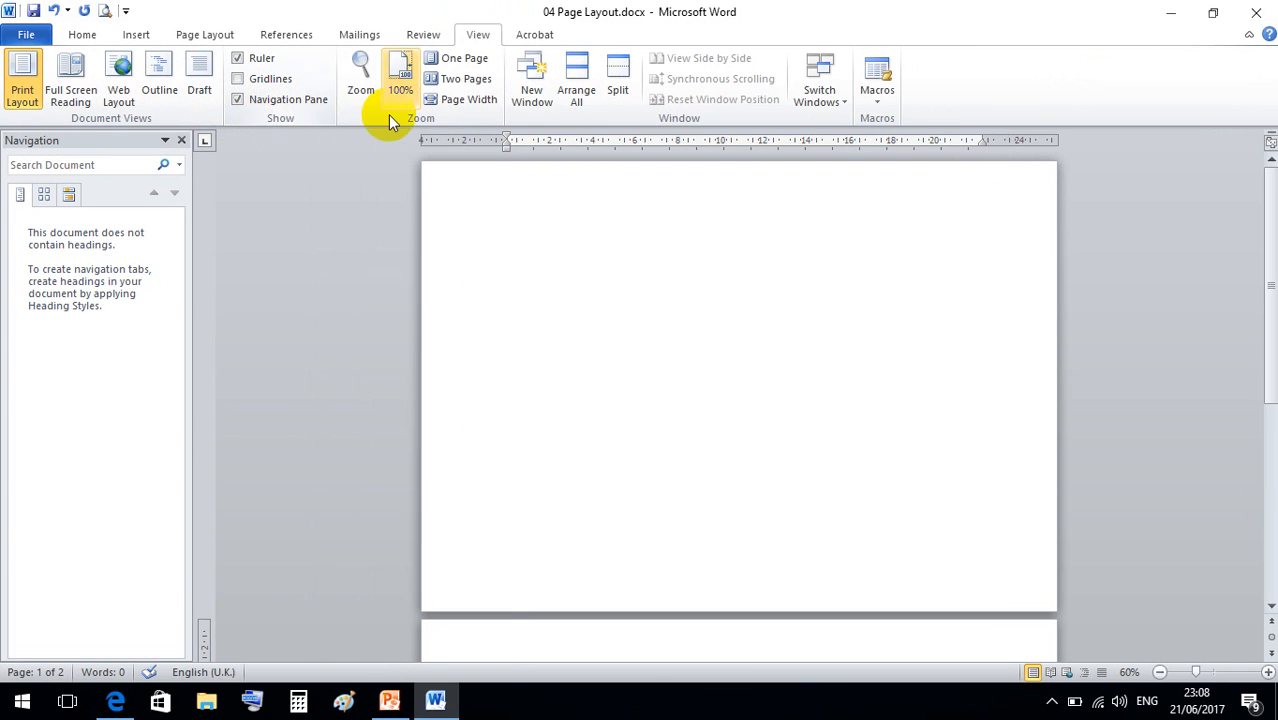
left_click(238, 100)
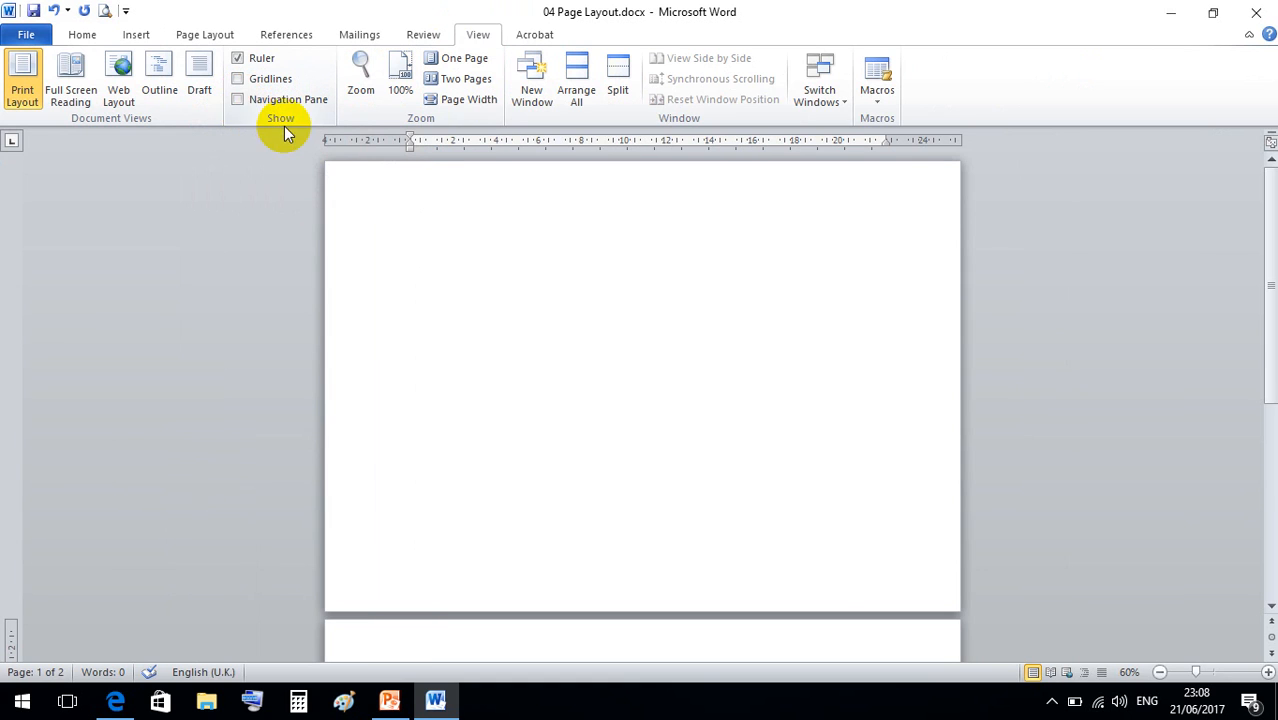
left_click(245, 82)
left_click(245, 82)
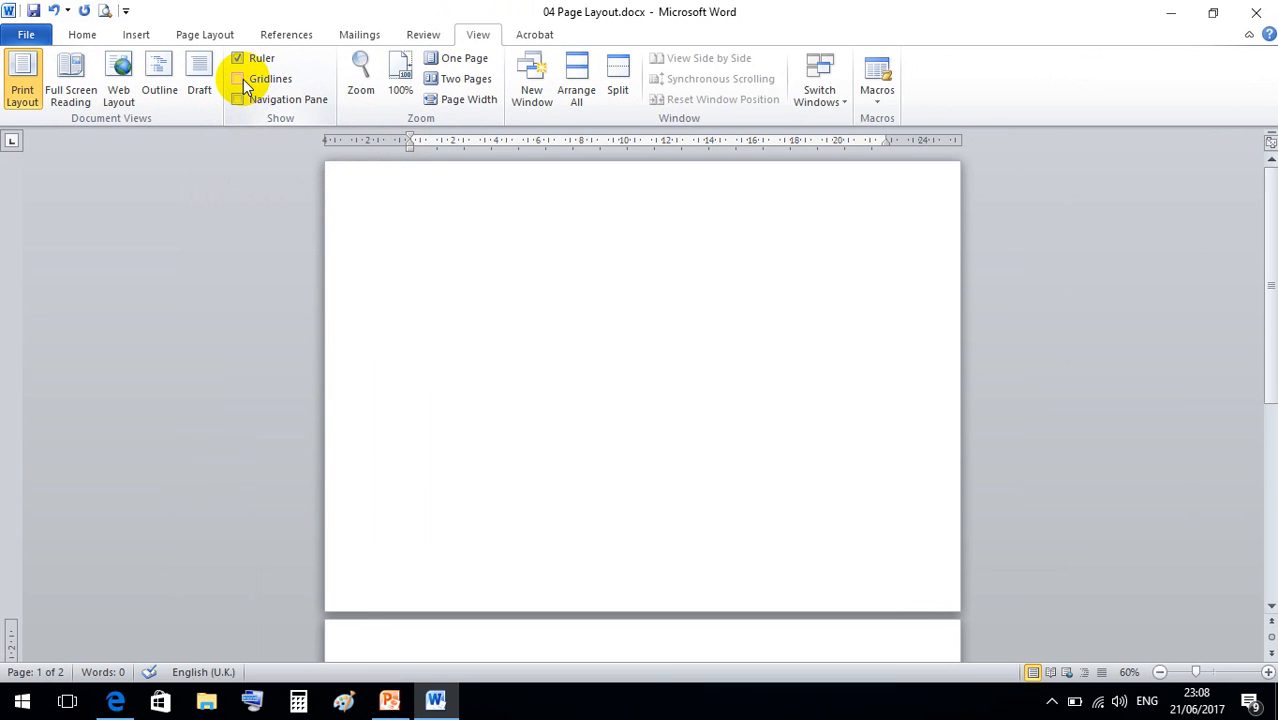
Step: Try the Page width zoom option and set the document's zoom to Whole page
left_click(361, 72)
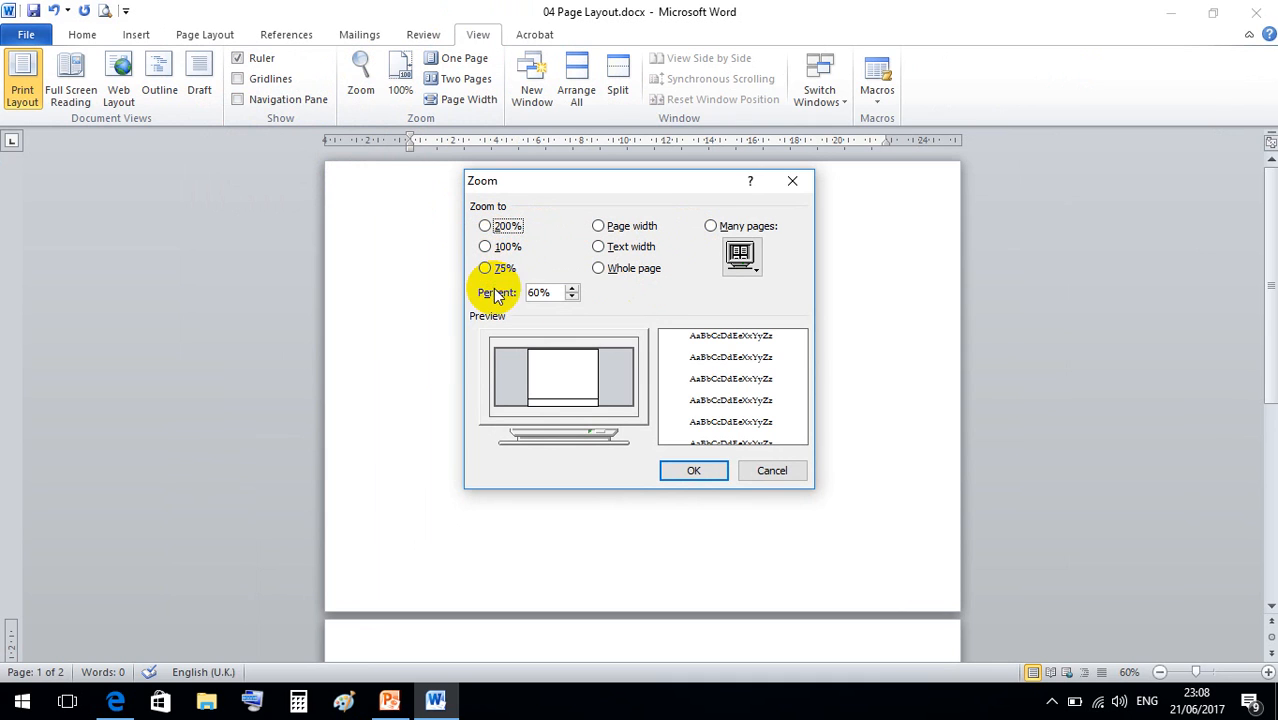
left_click(599, 226)
left_click(613, 248)
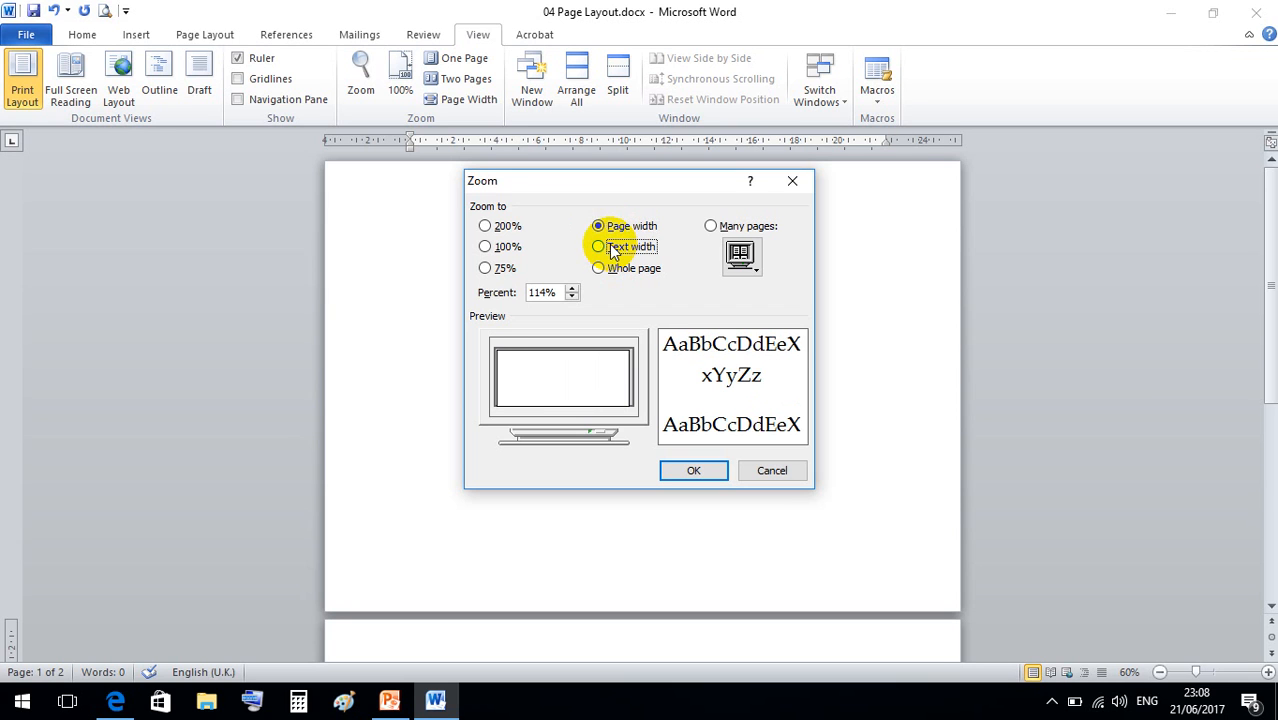
left_click(605, 272)
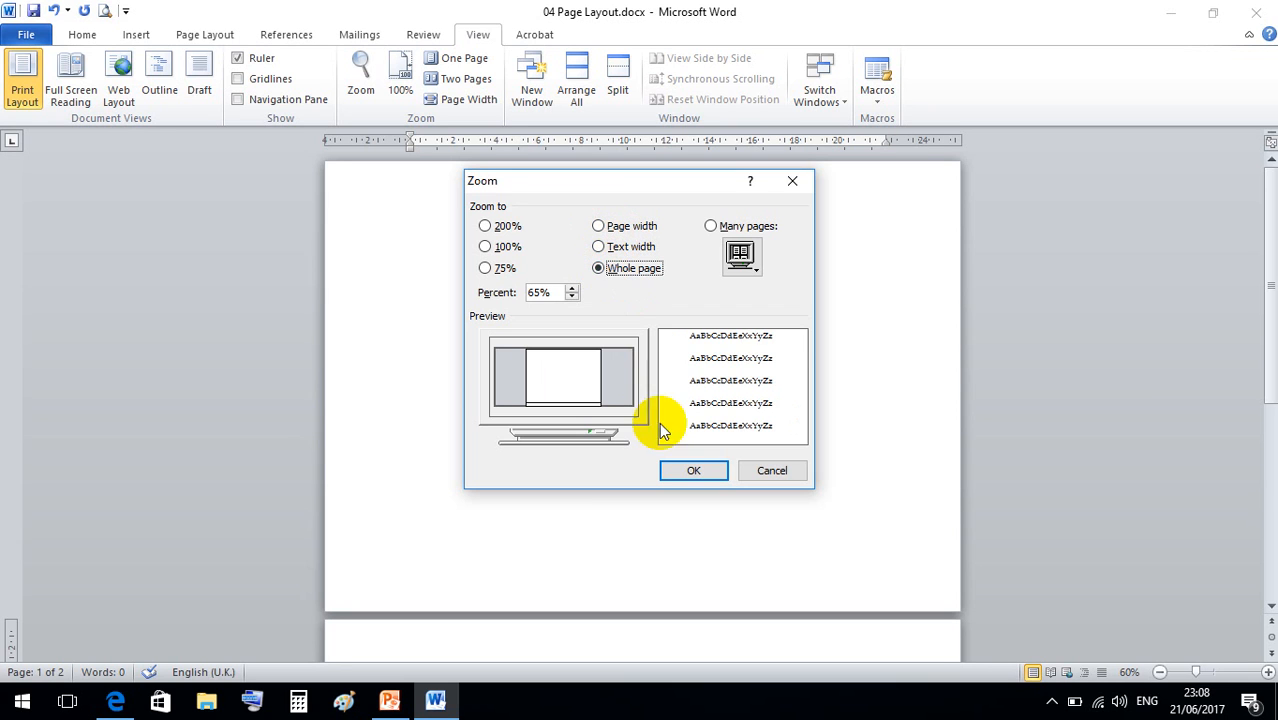
left_click(678, 475)
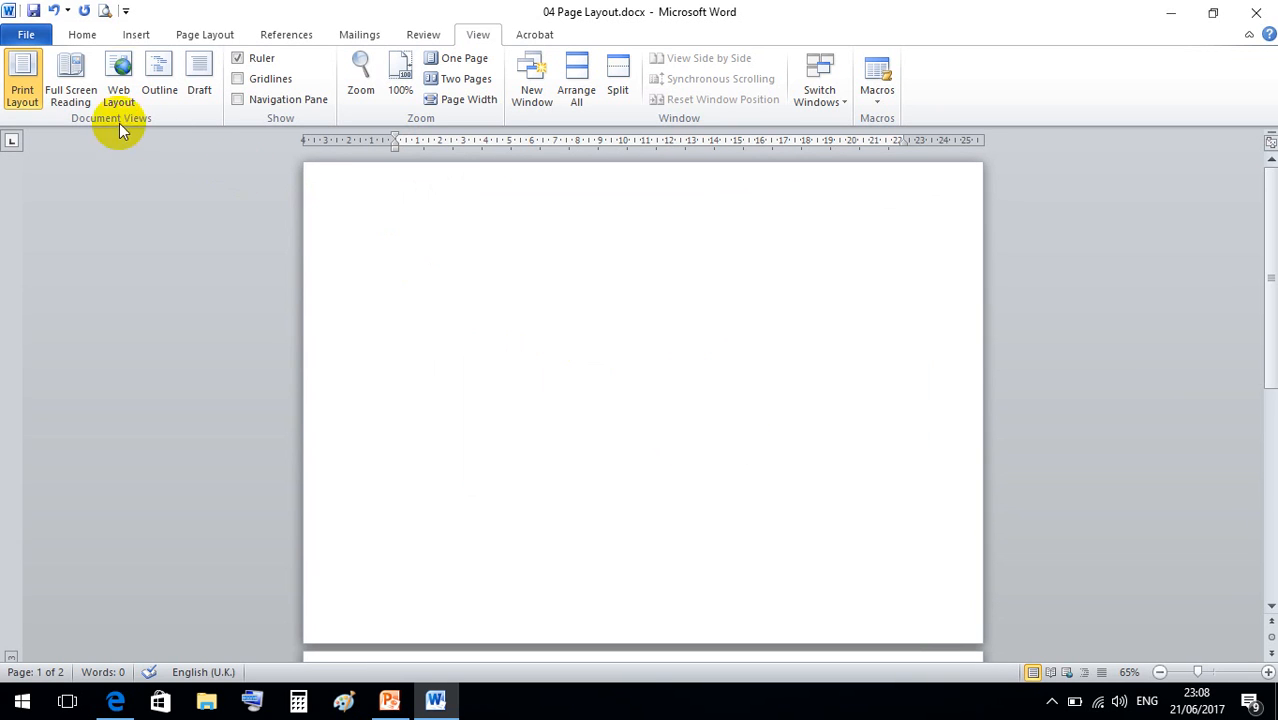
left_click(26, 34)
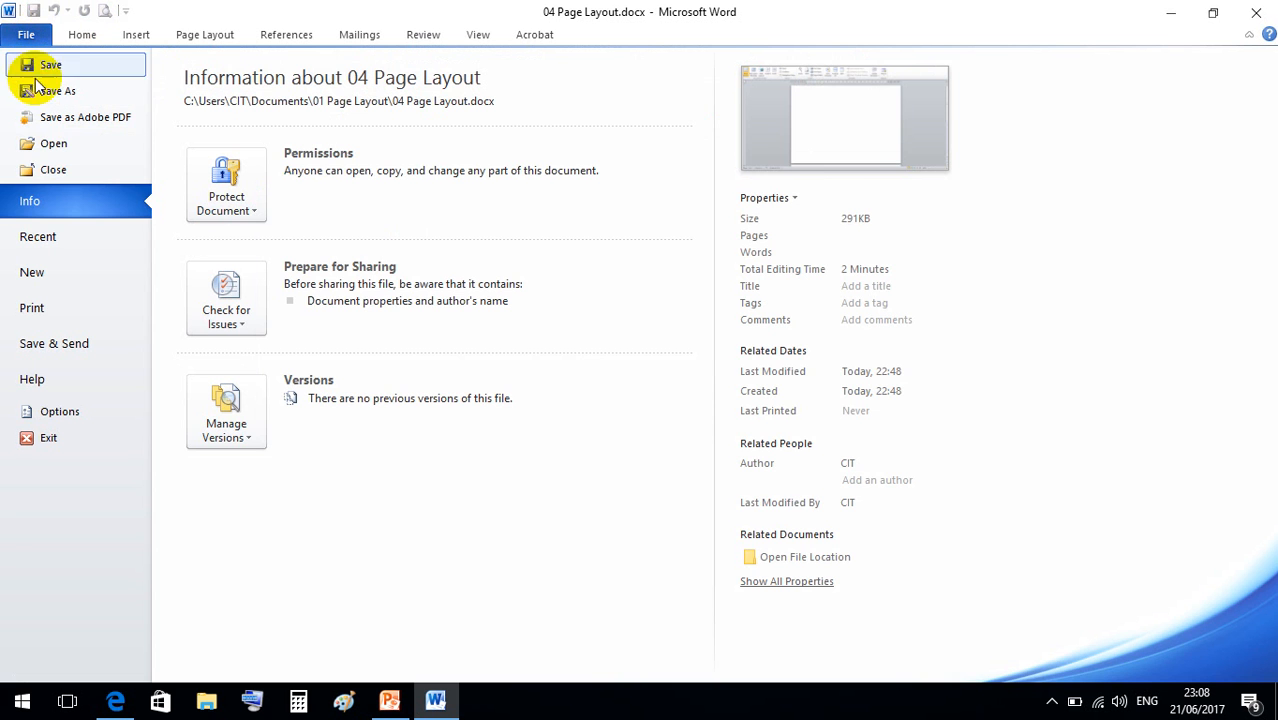
left_click(50, 143)
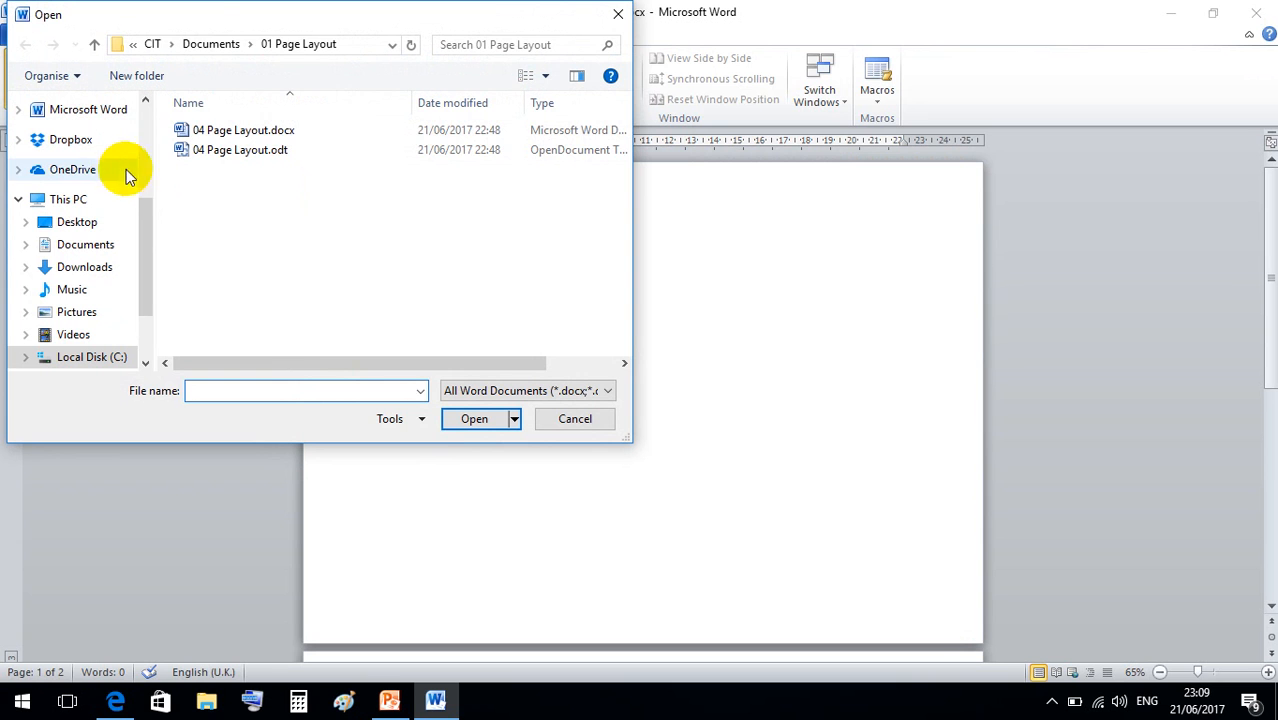
left_click(226, 44)
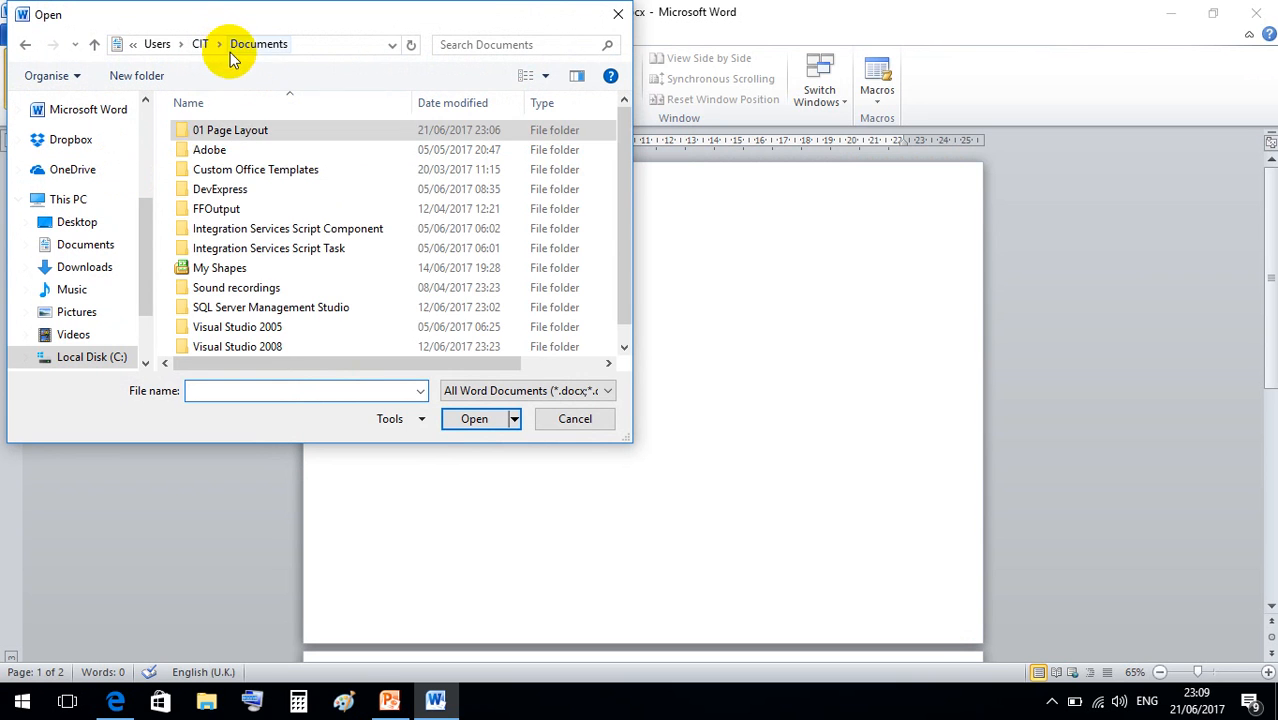
left_click(568, 420)
Step: Open 03 Insert.docx from the recent documents
left_click(26, 34)
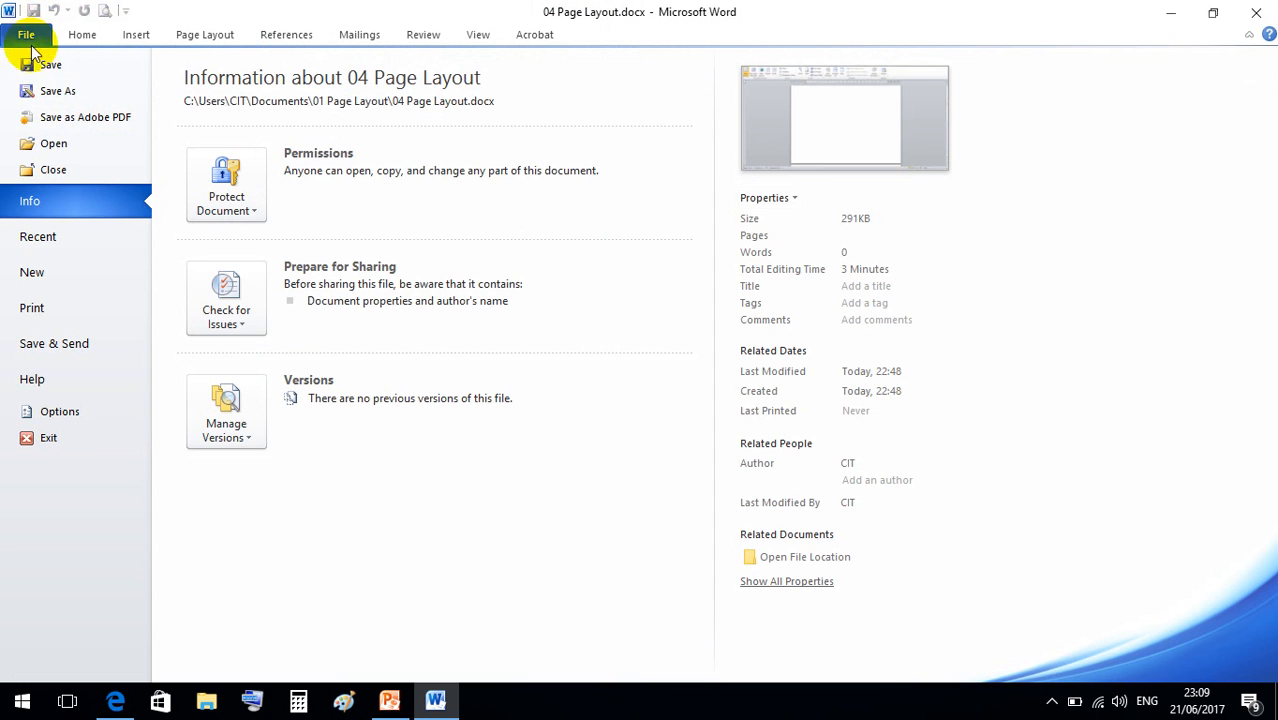
left_click(55, 238)
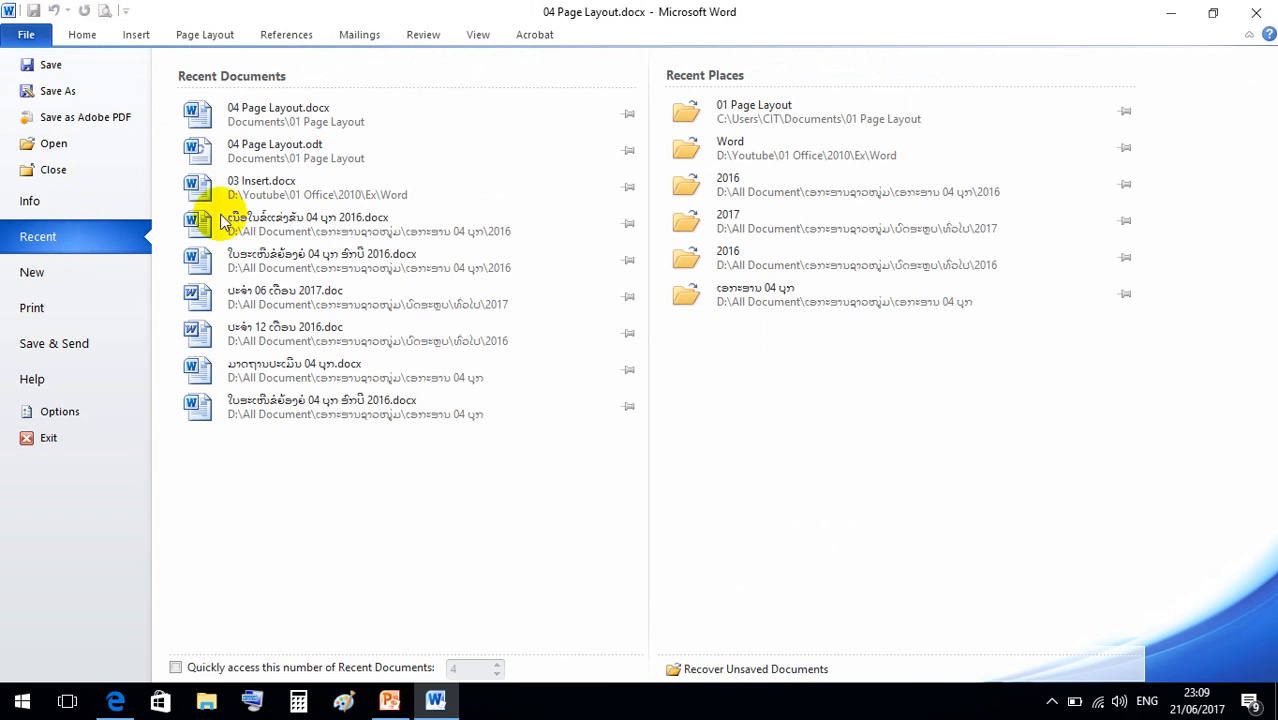
left_click(243, 192)
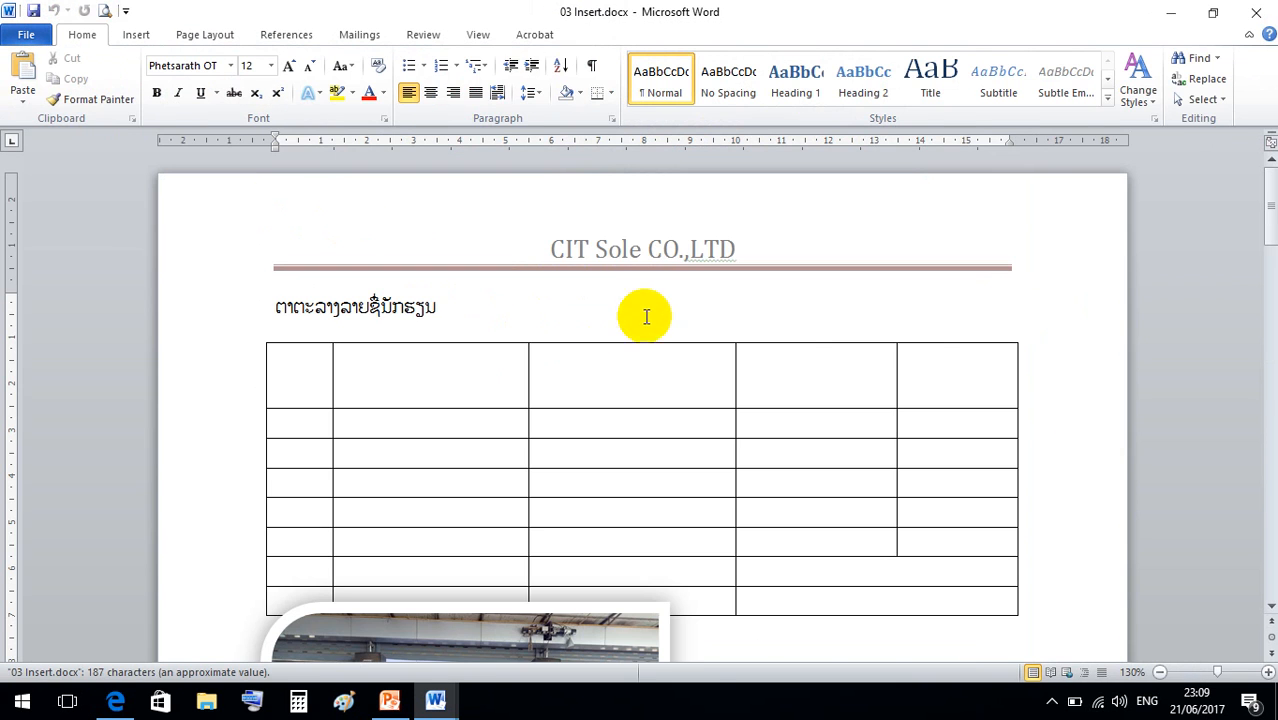
Step: Set the zoom of 03 Insert.docx to 75% and look through its pages
left_click(478, 38)
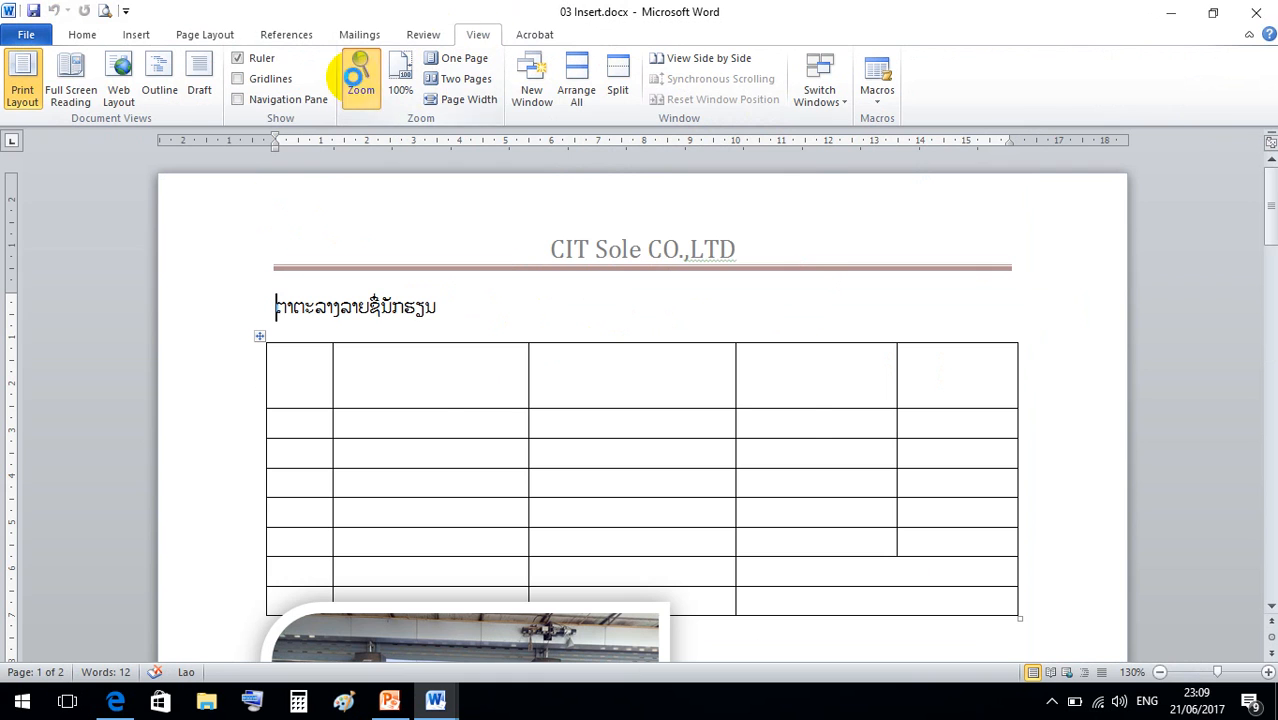
left_click(360, 78)
left_click(503, 270)
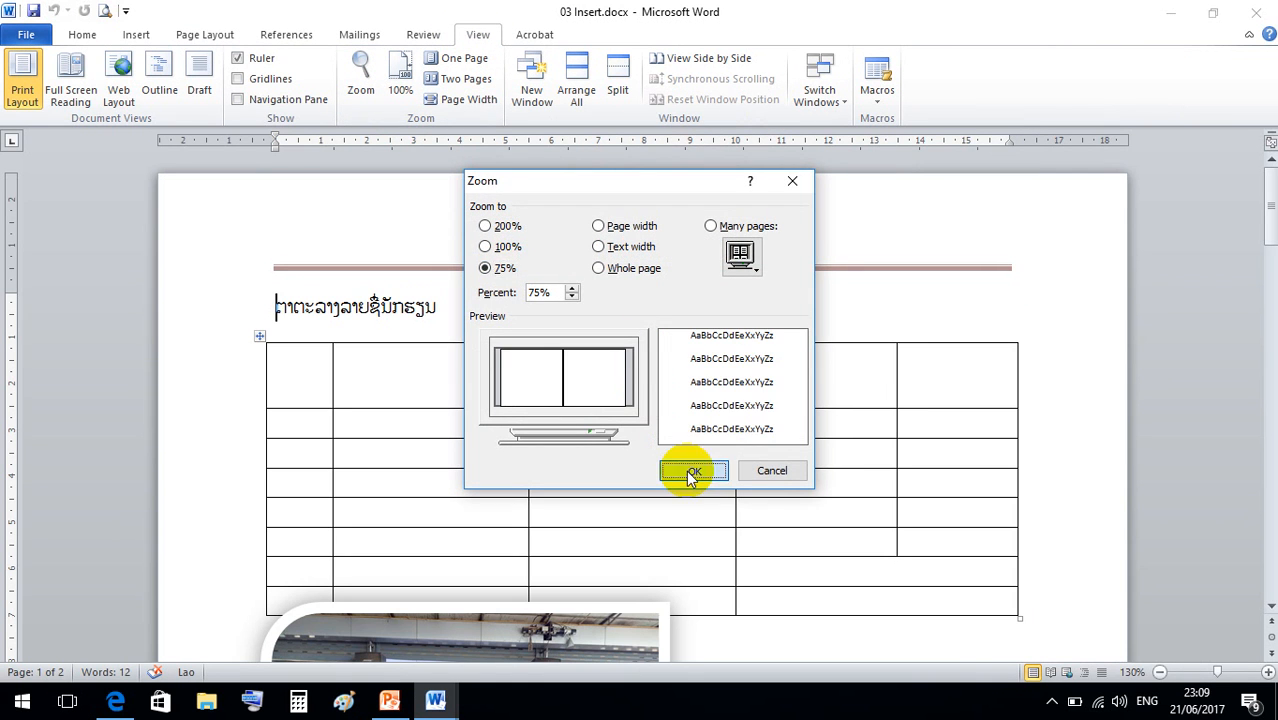
left_click(690, 470)
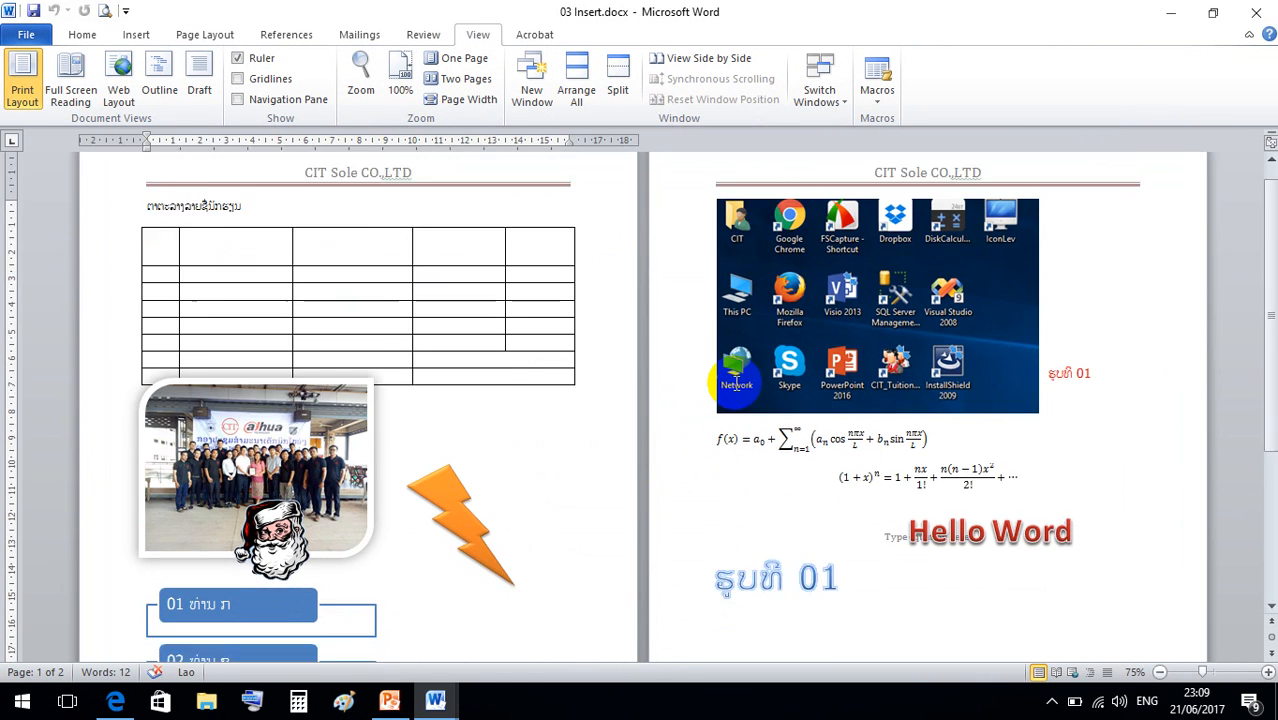
scroll(725, 395, "down", 6)
scroll(734, 394, "down", 2)
scroll(736, 385, "up", 8)
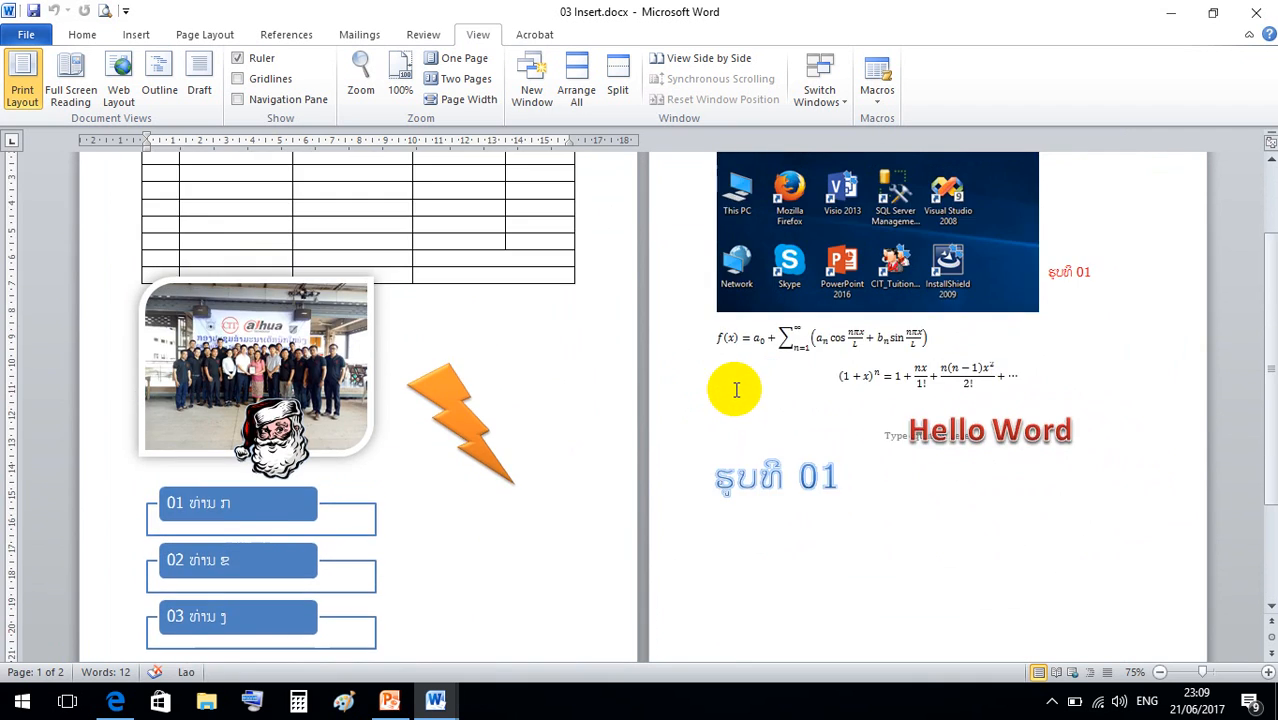